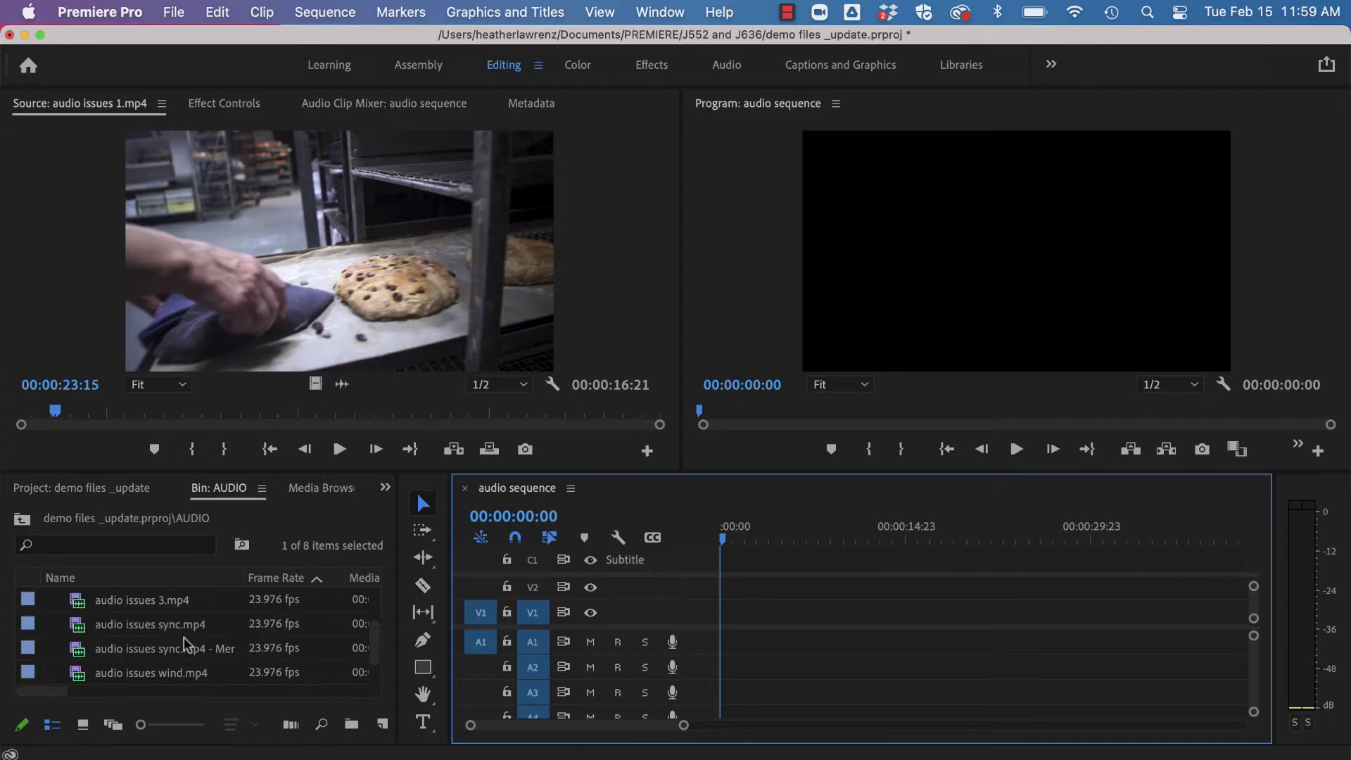
- Place the jolly-irish-tune music clip from the Assets/Music bin at the start of audio track A1
scroll(184, 636, down, 1)
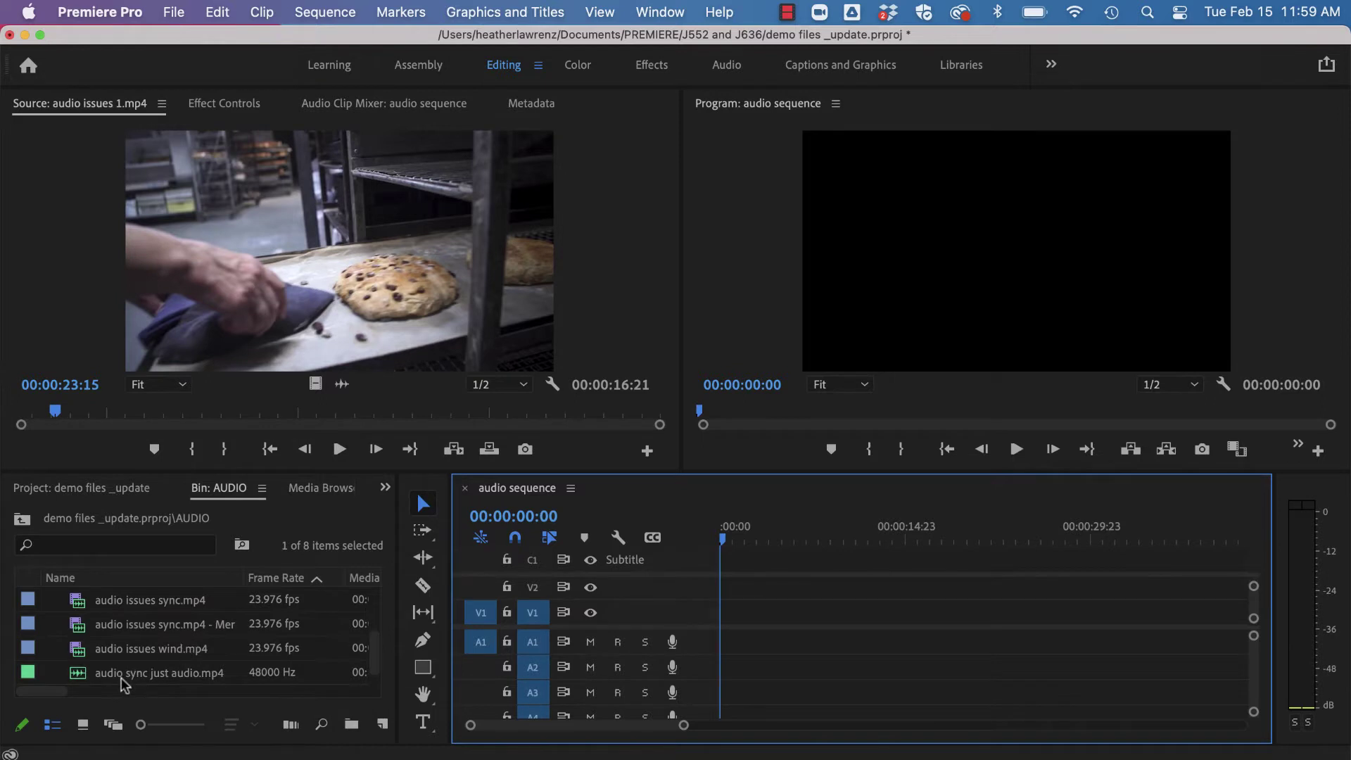
click(95, 675)
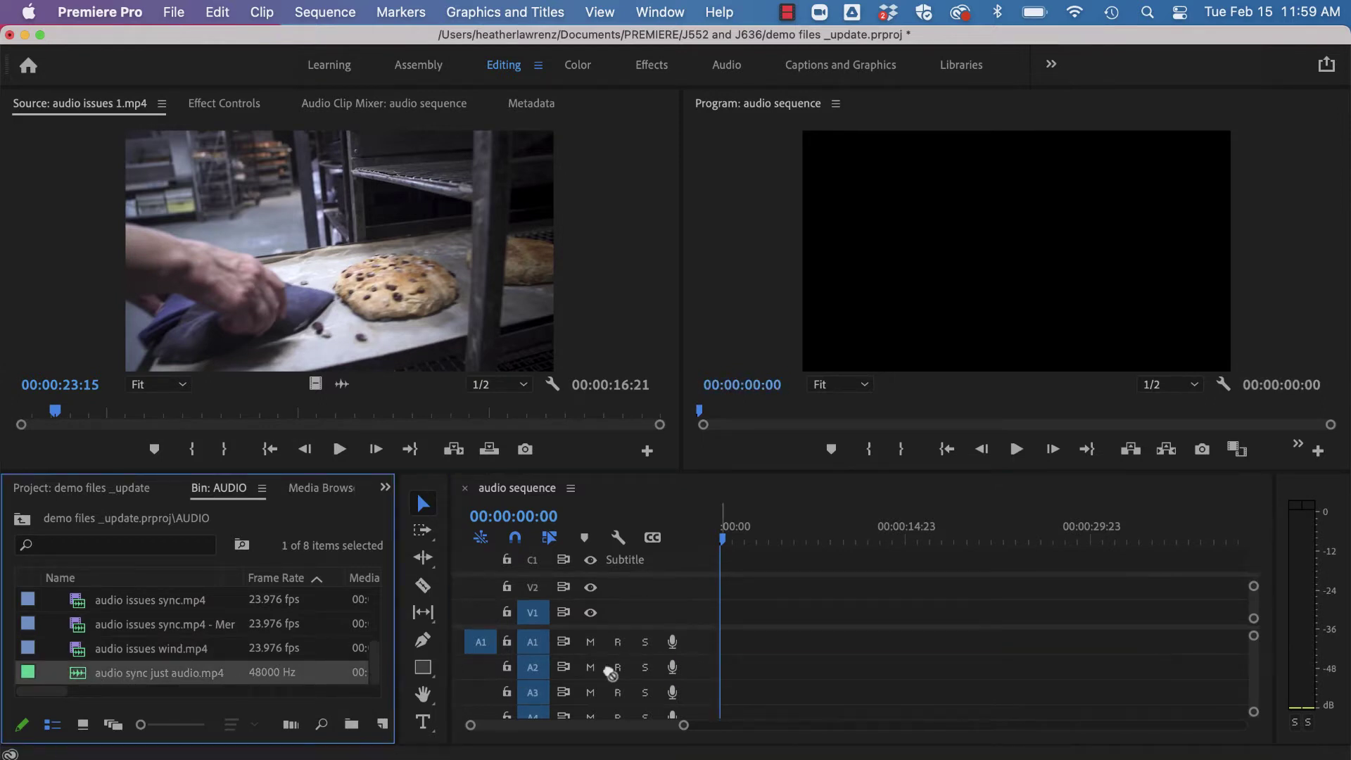
scroll(183, 633, up, 4)
click(23, 521)
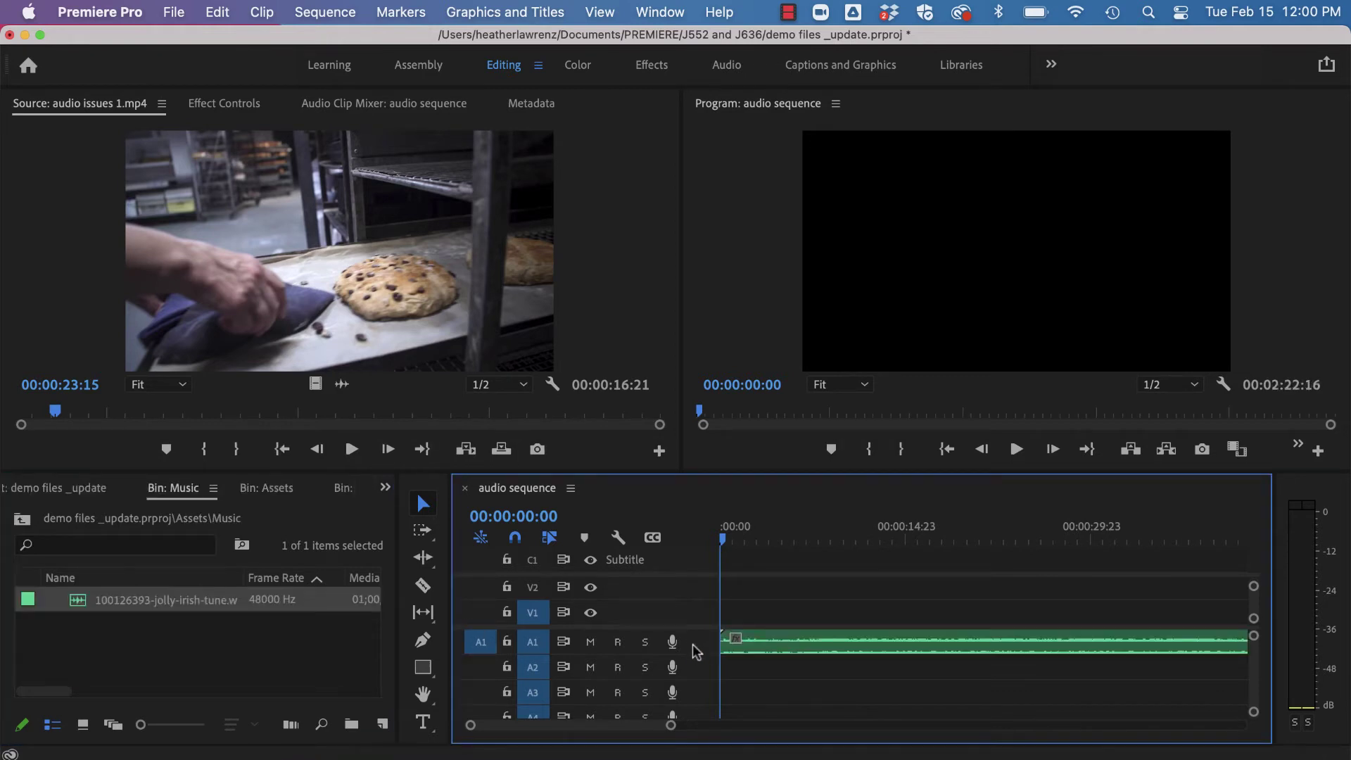
- Expand audio track A1 and play the music clip while watching its stereo waveform and audio meters
double_click(691, 643)
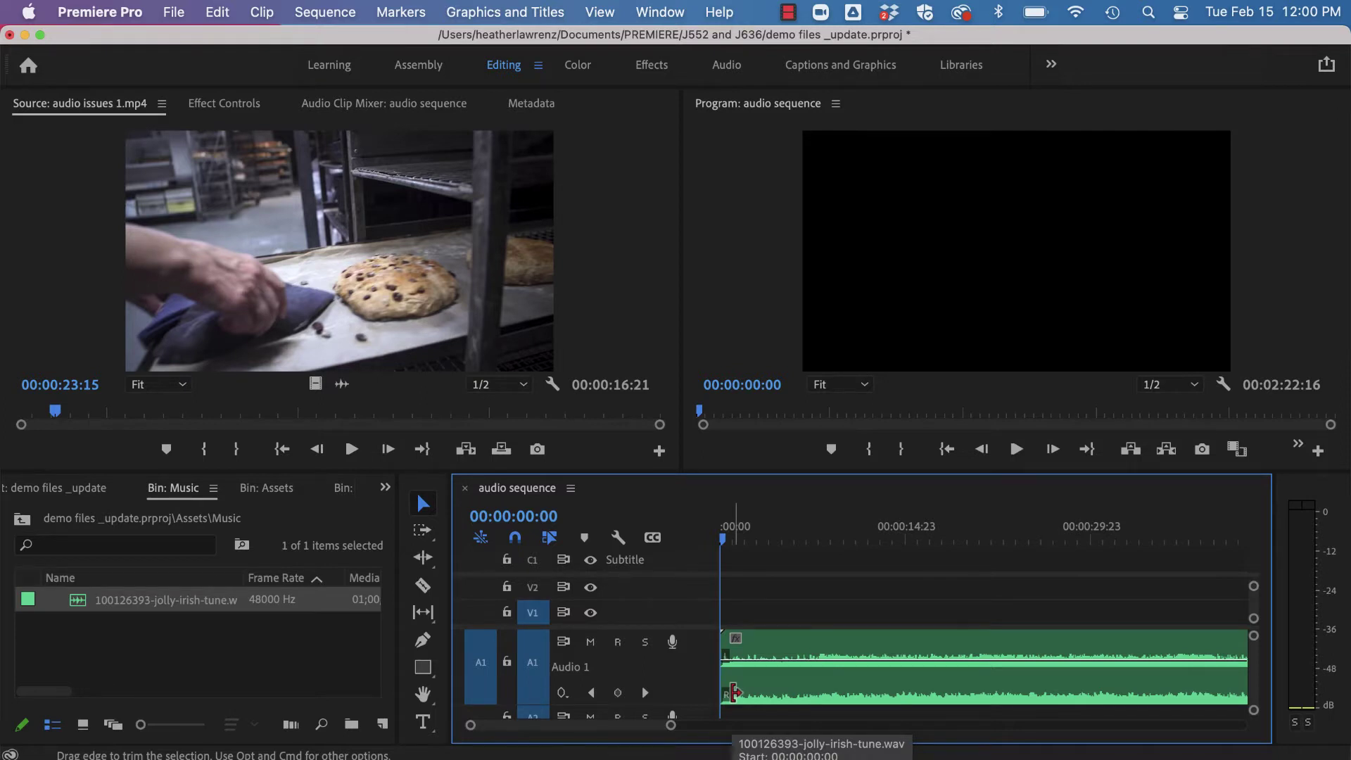
key(space)
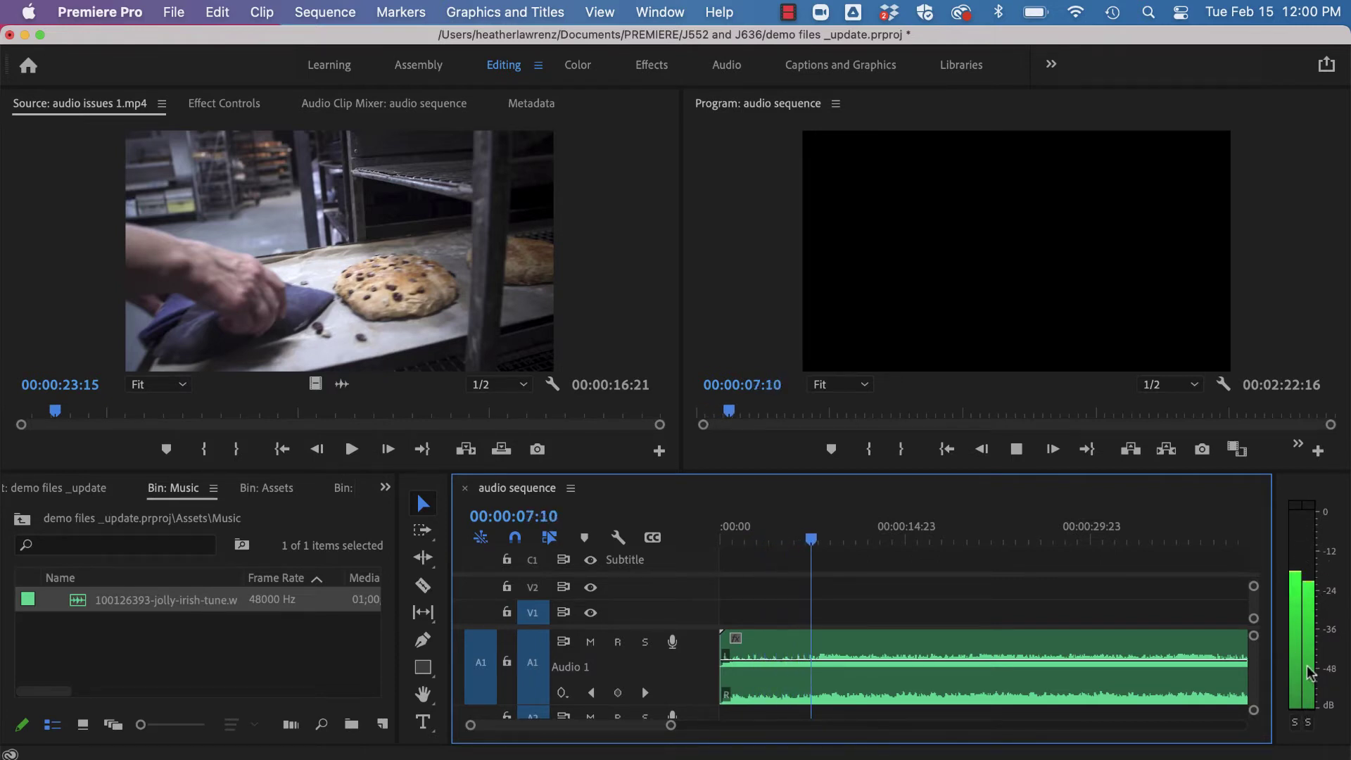
key(space)
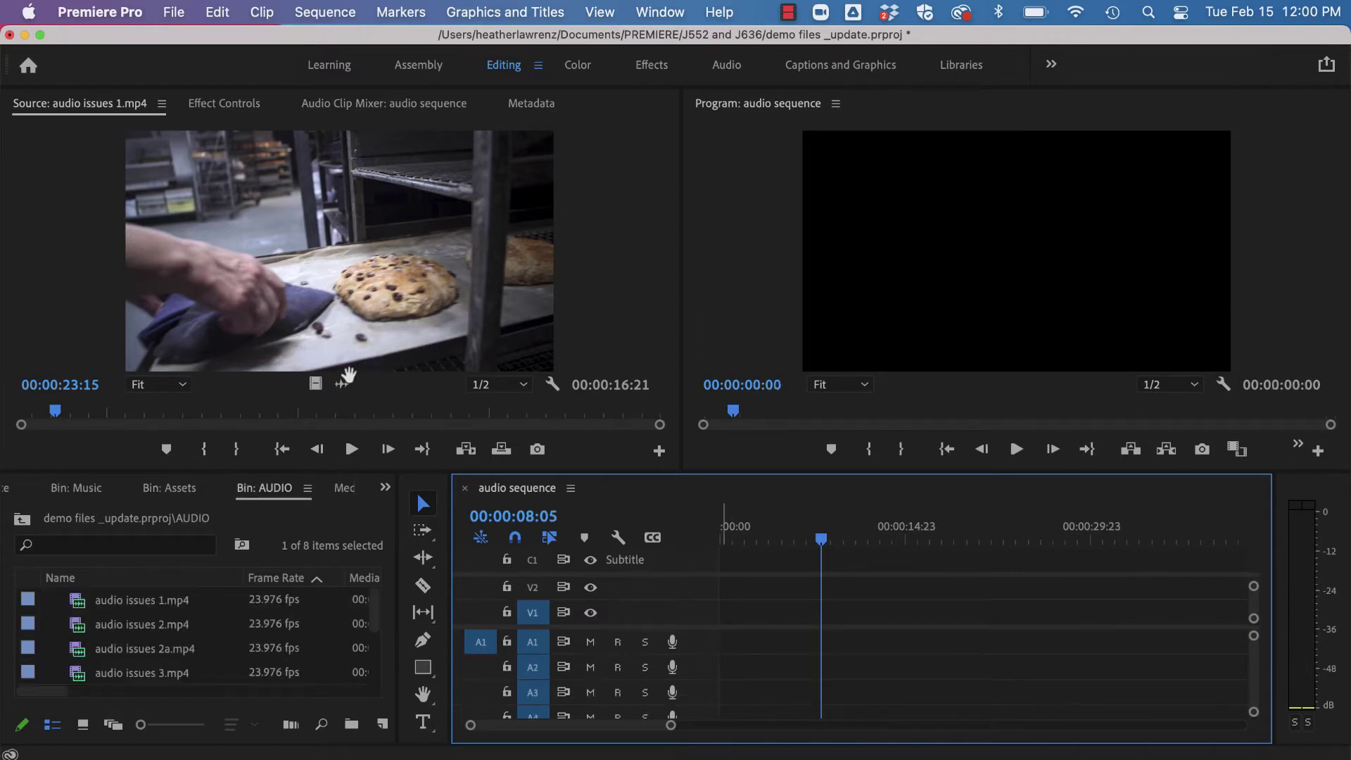
- Open audio issues 1.mp4 from the AUDIO bin in the source monitor and play it to check its sound
double_click(139, 604)
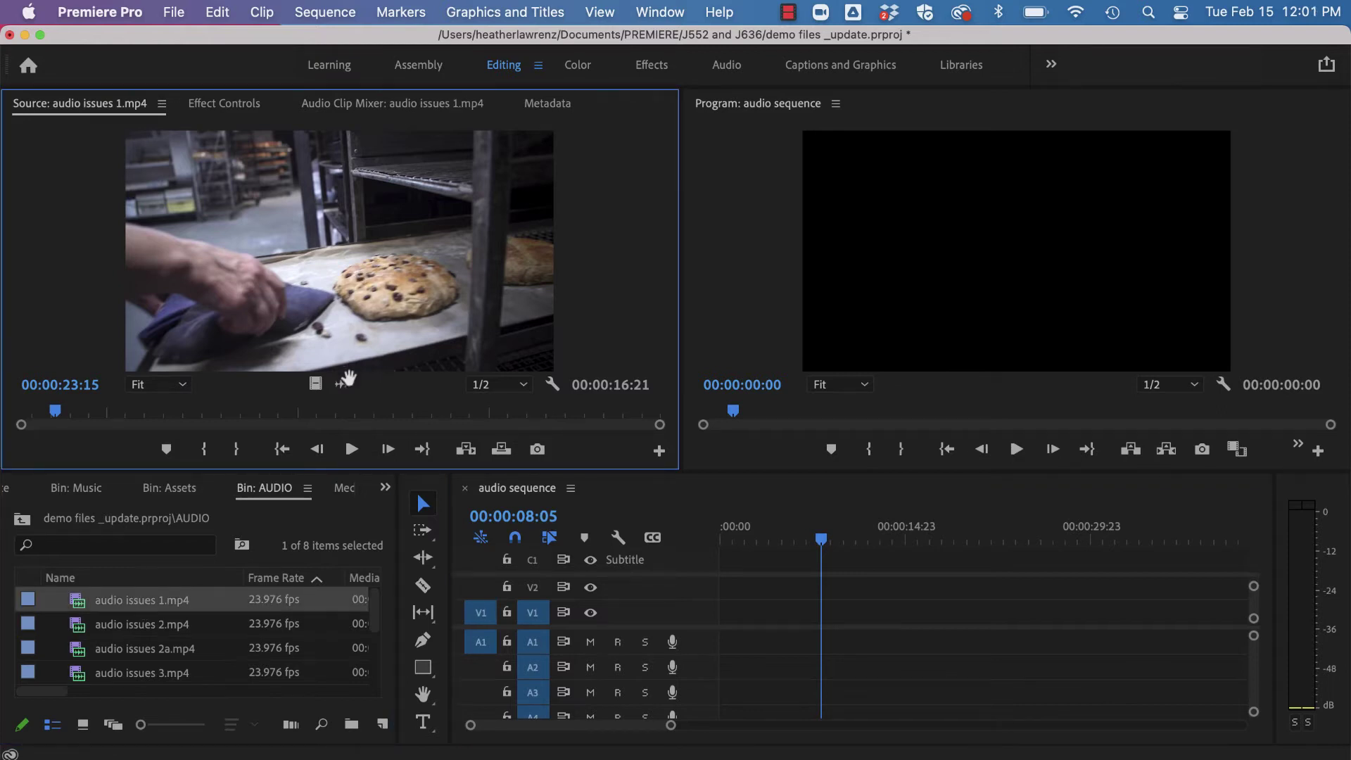
click(351, 450)
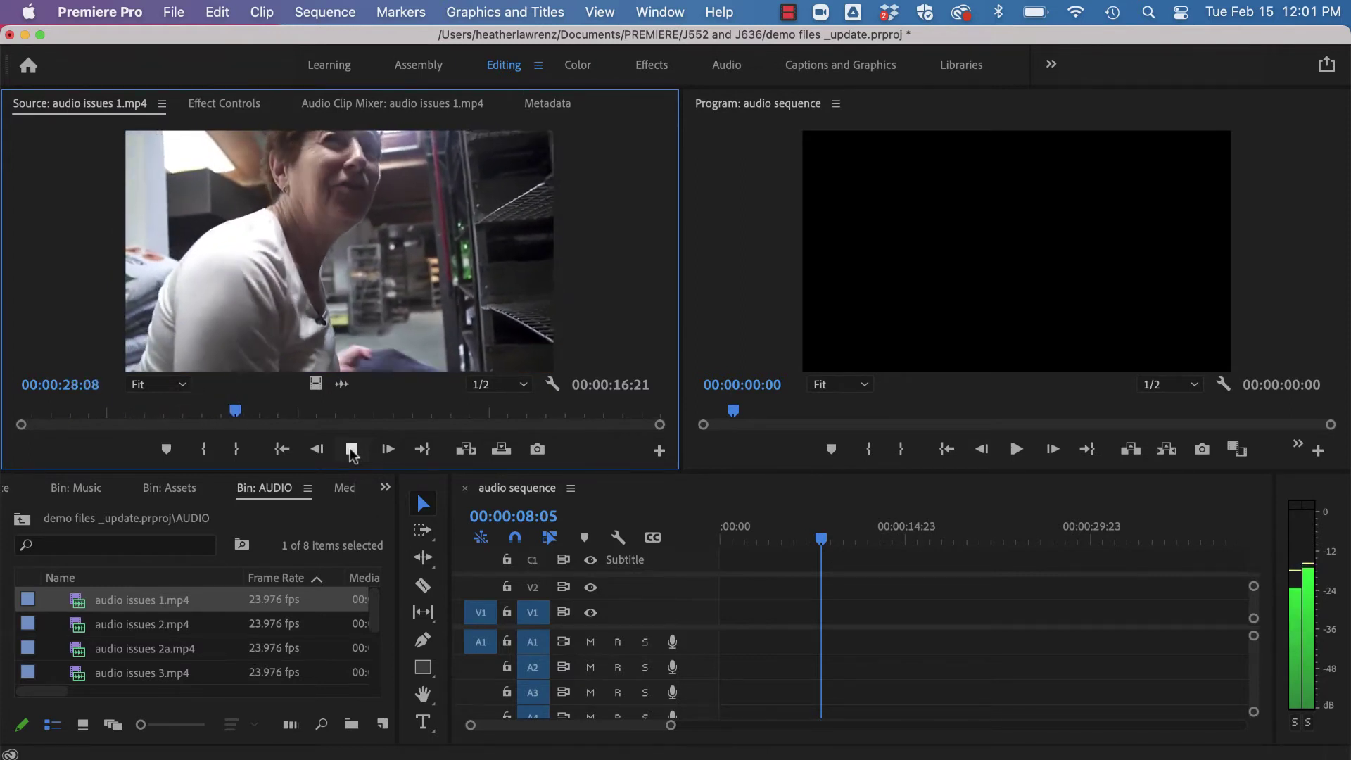
click(351, 450)
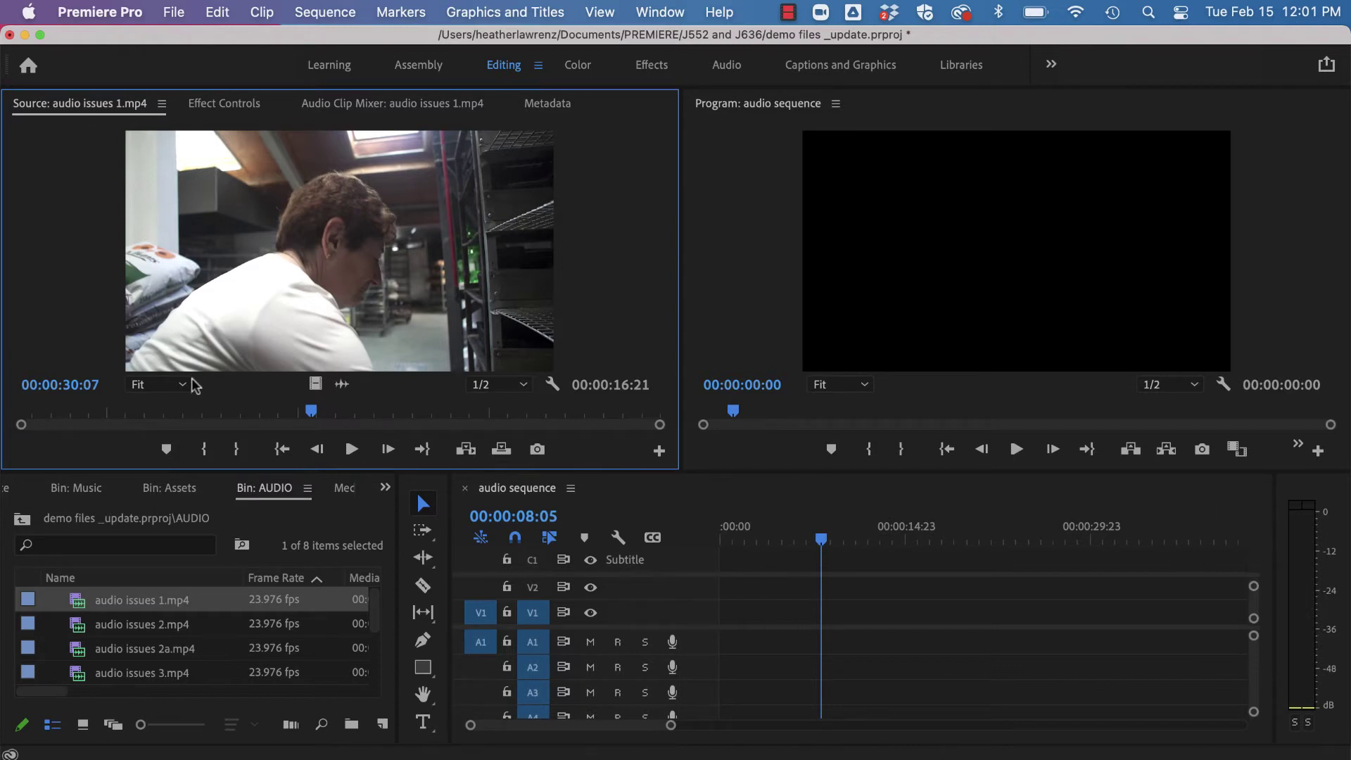
click(354, 449)
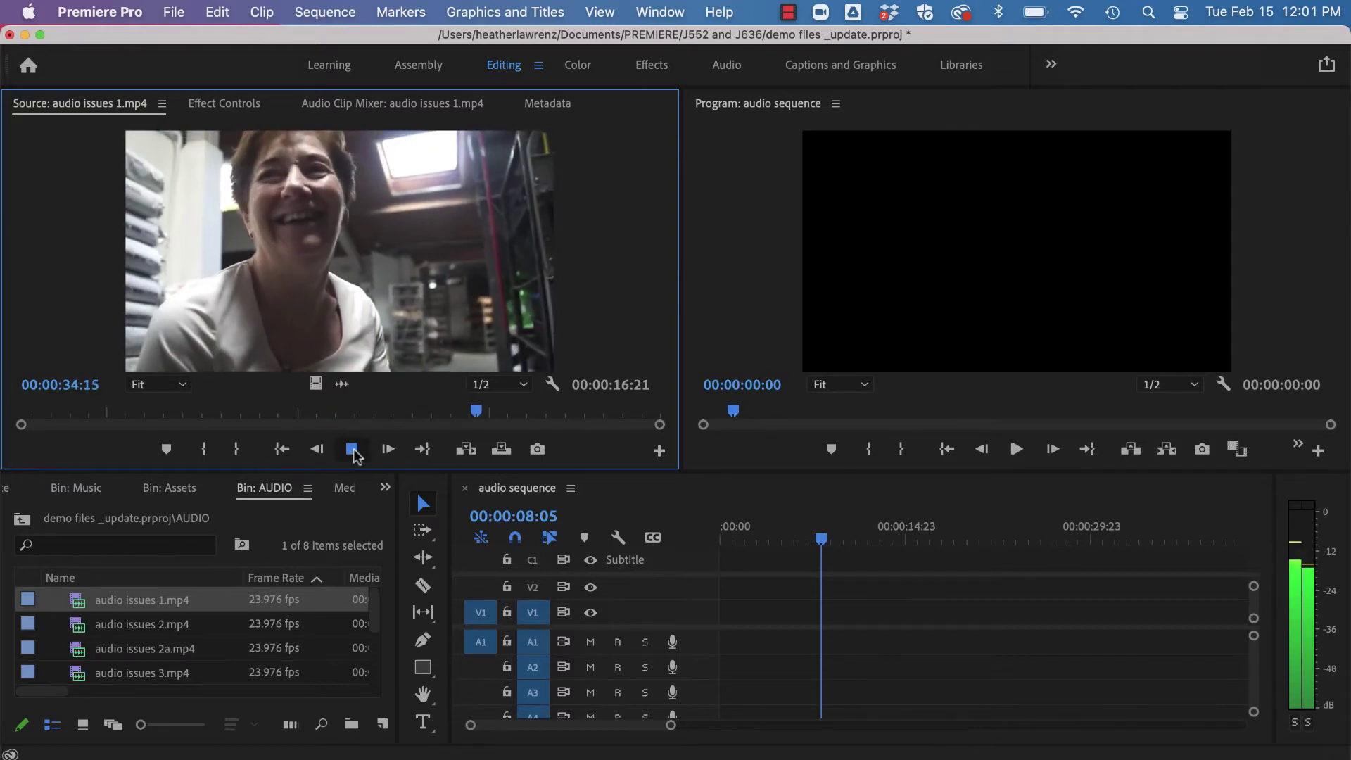
click(353, 449)
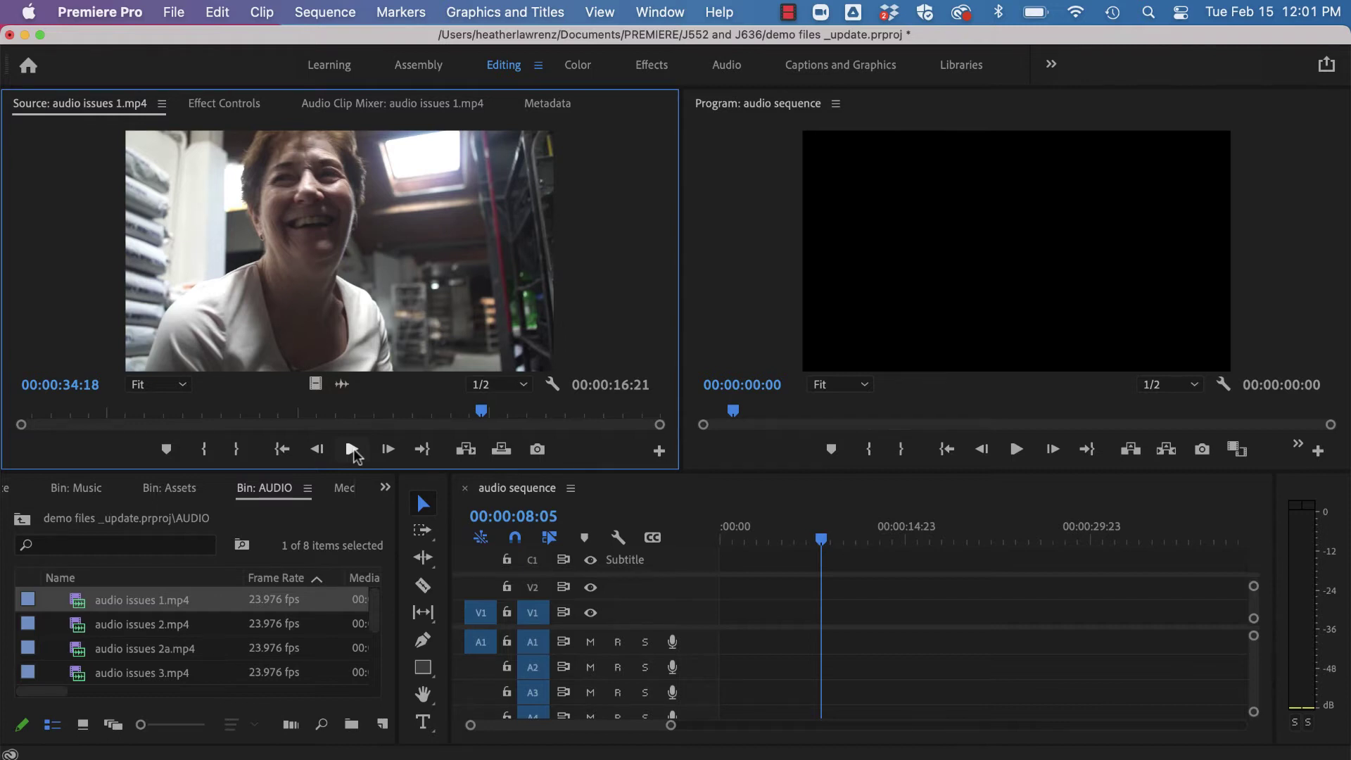
- Open the audio channel settings of audio issues 1.mp4 and preview its left and right source channels separately
right_click(111, 604)
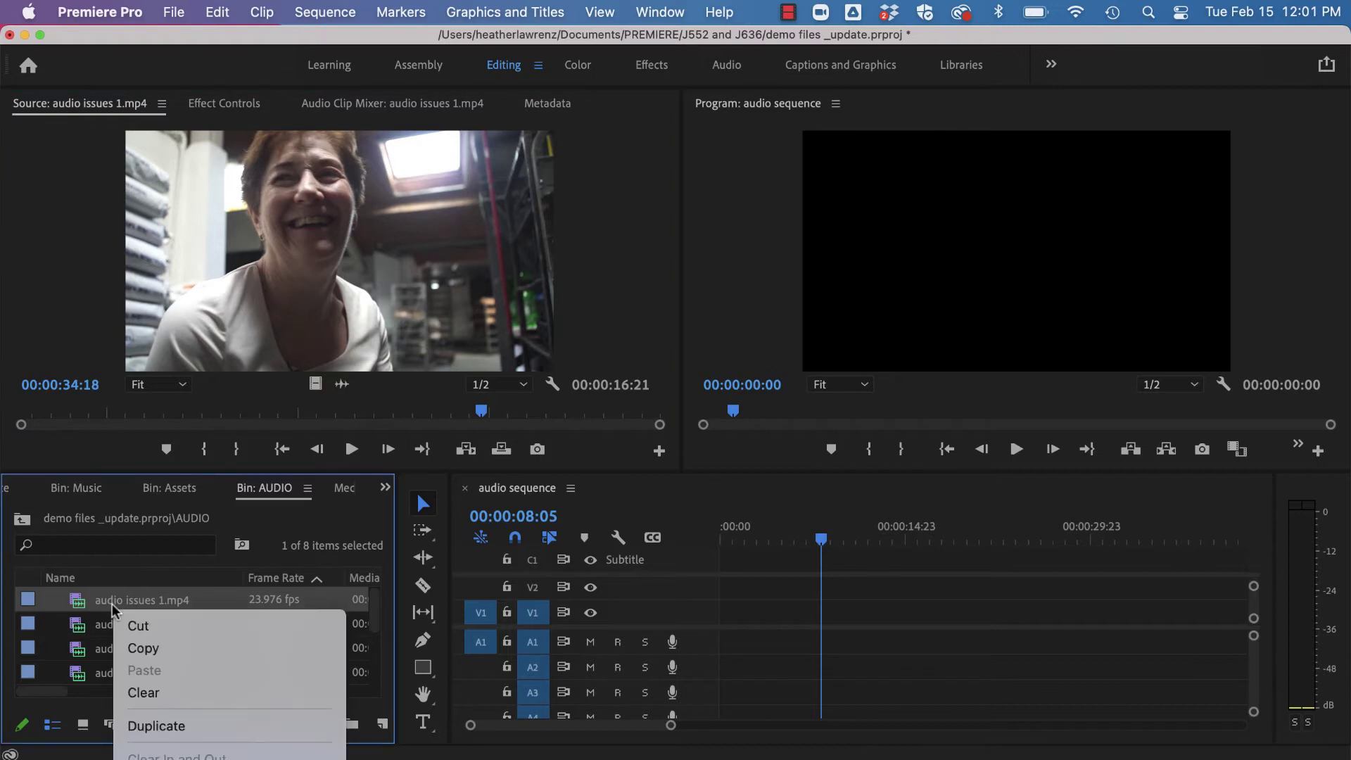
scroll(204, 704, down, 5)
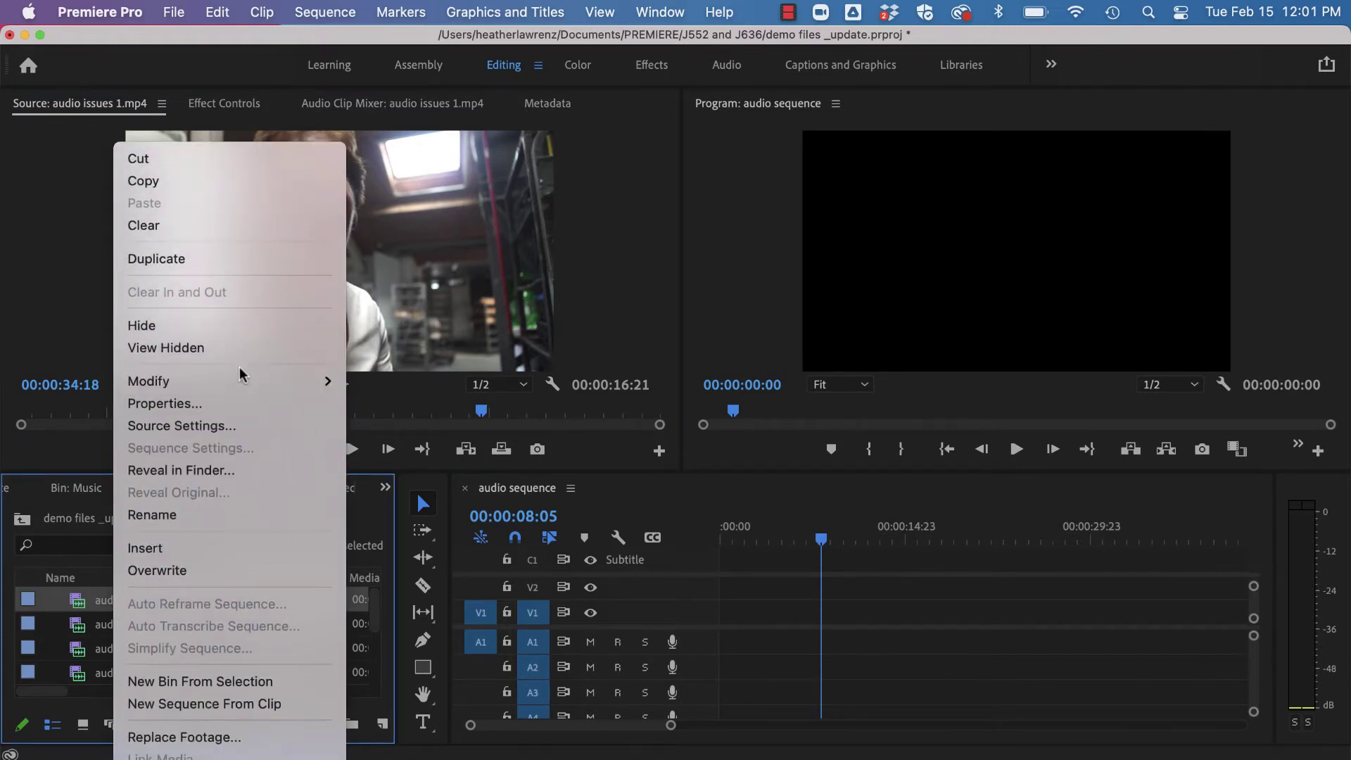
mouse_move(240, 380)
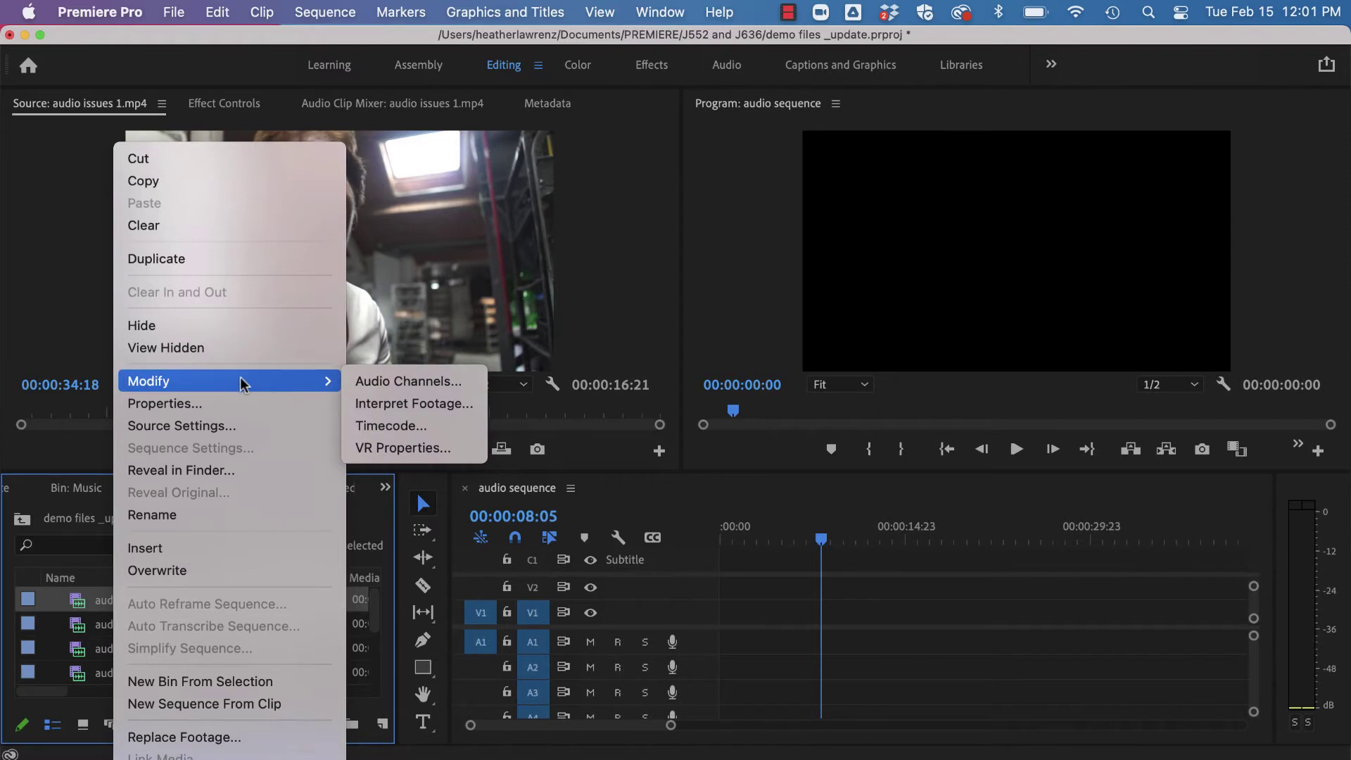
click(392, 382)
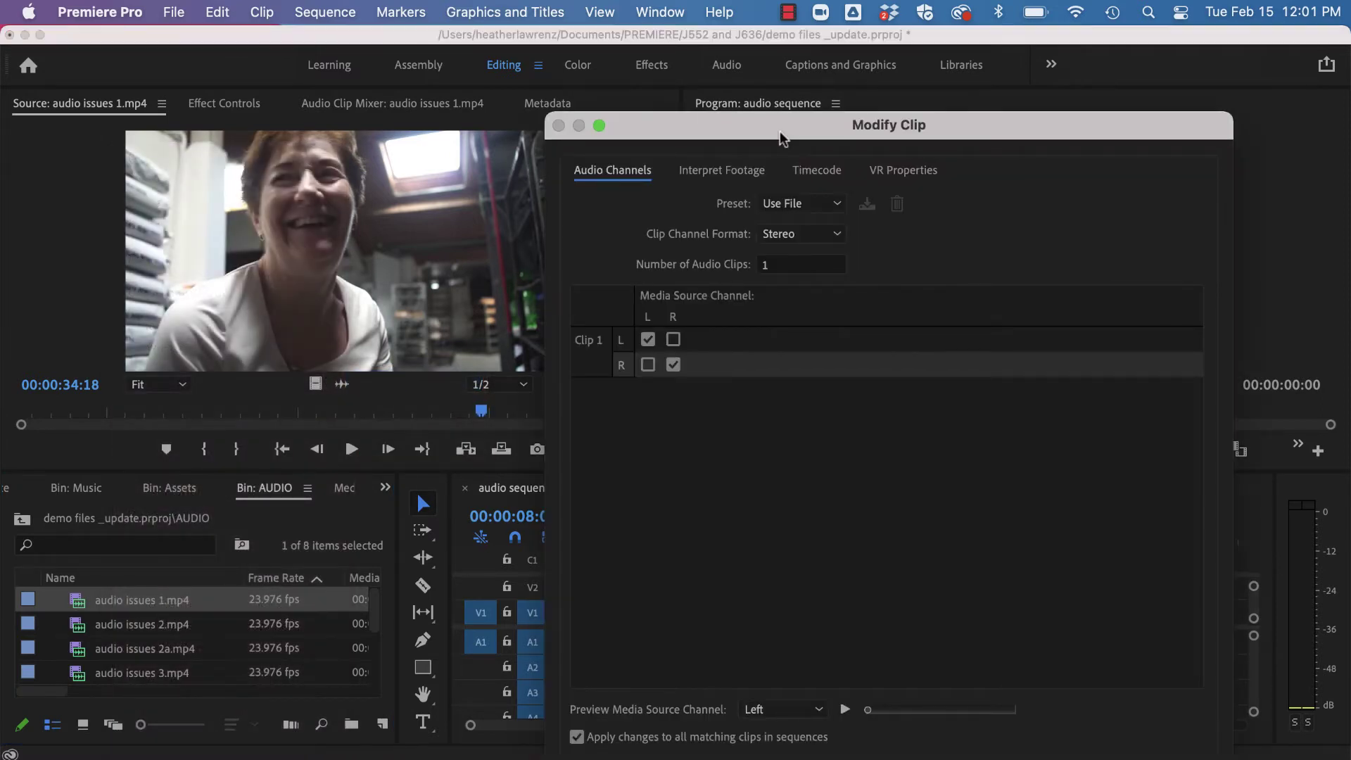
drag(780, 130, 572, 46)
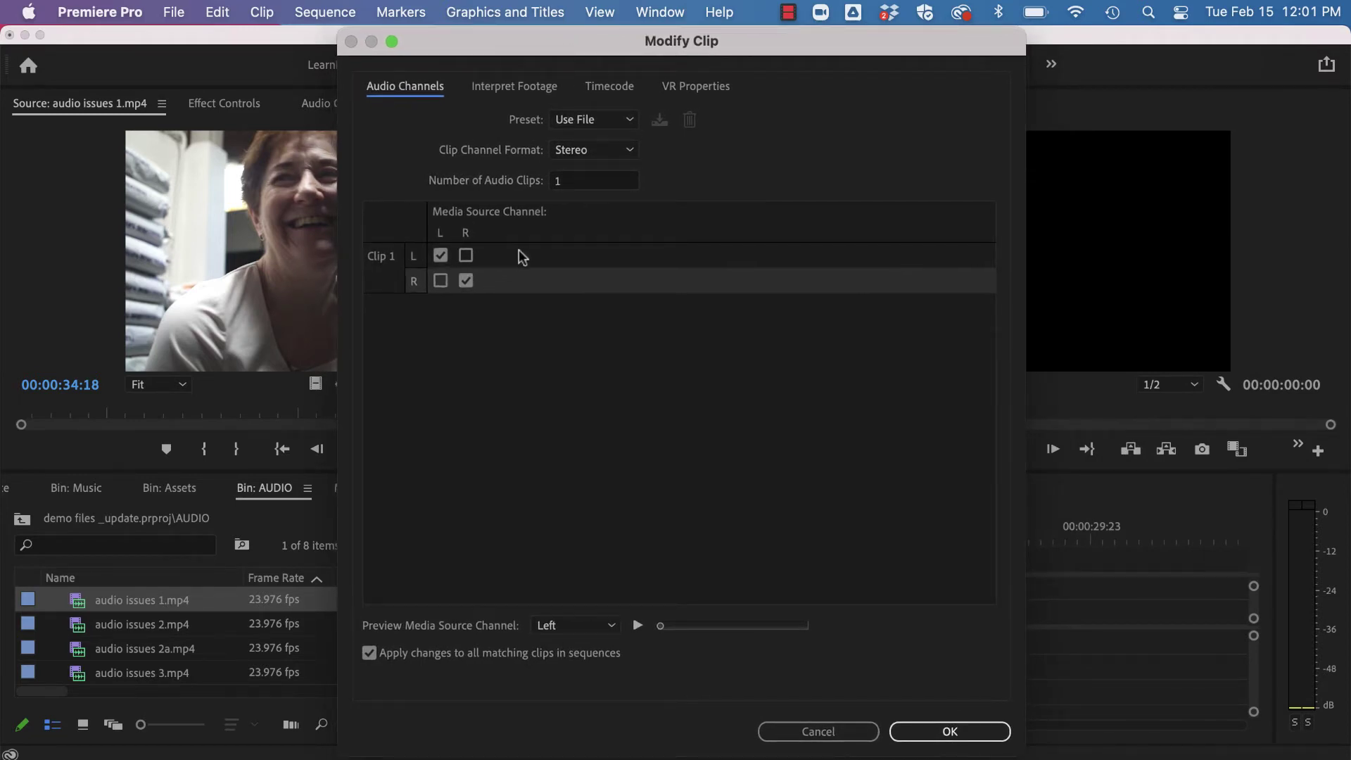
click(637, 625)
click(599, 628)
click(561, 669)
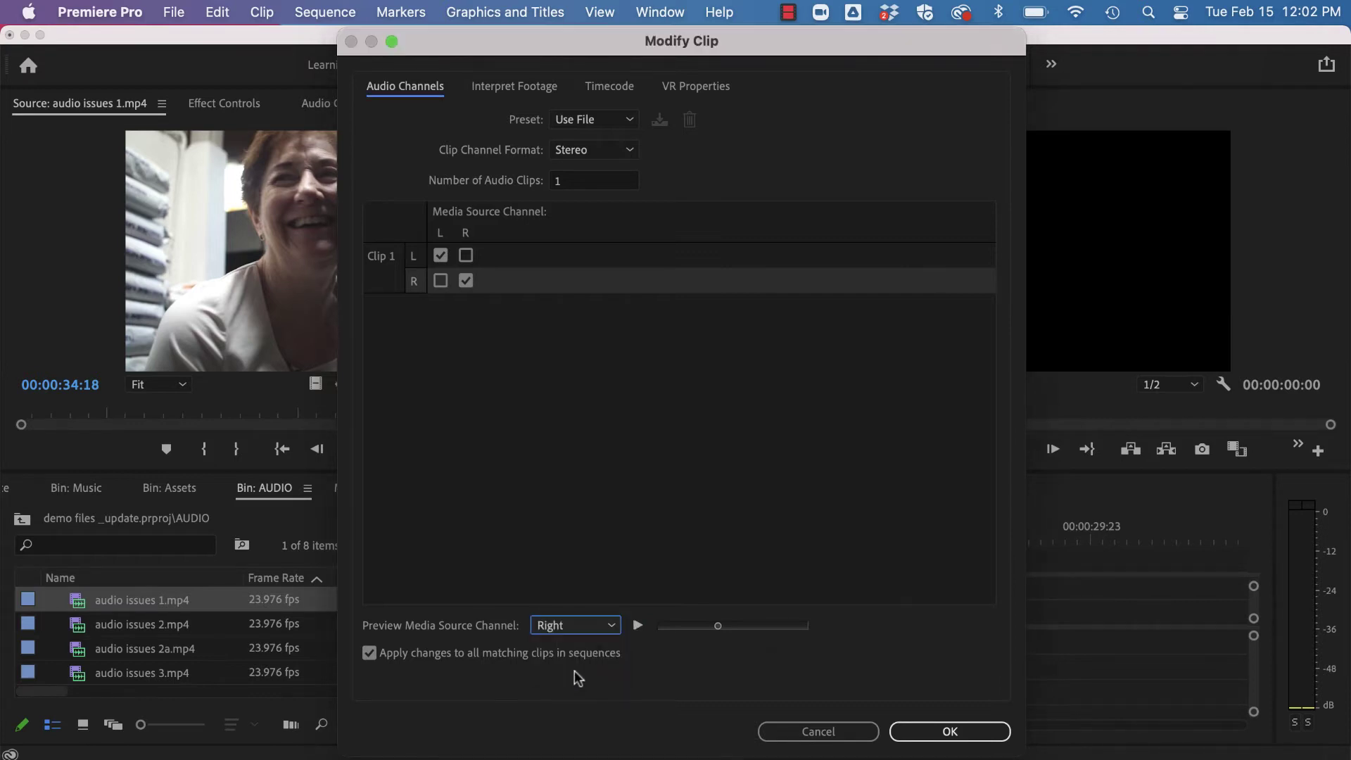
click(639, 625)
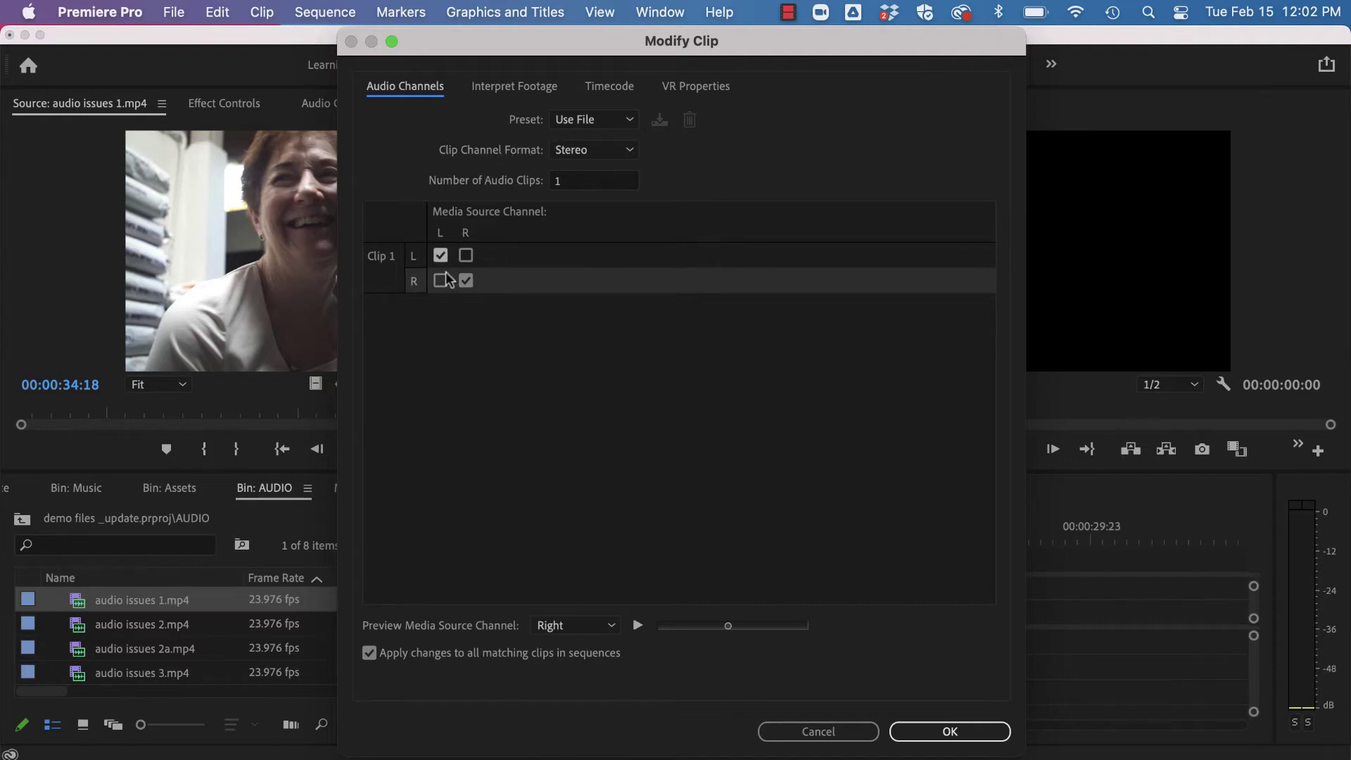
- Set the clip channel format of audio issues 1.mp4 to Mono, using the left source channel, and apply it
click(607, 149)
click(601, 171)
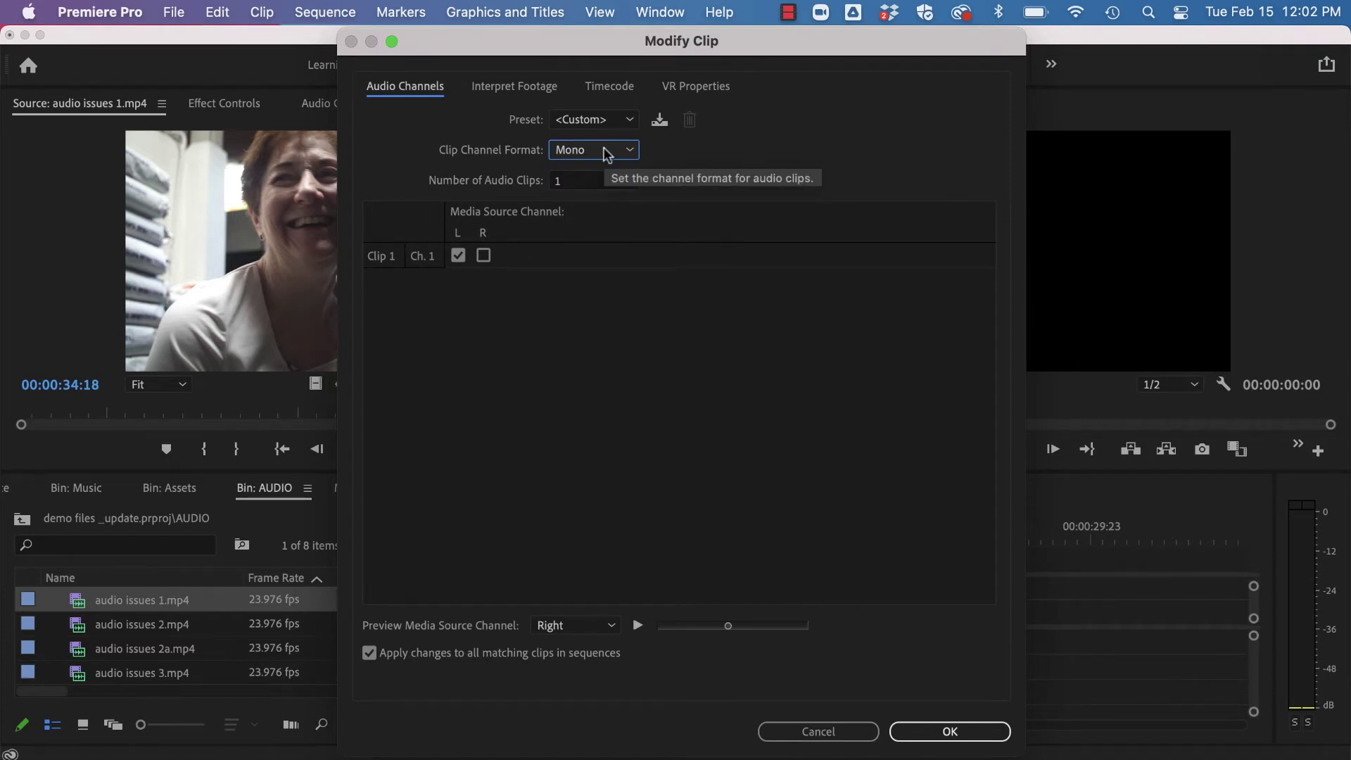
click(950, 731)
- Place audio issues 1.mp4 at the start of the sequence on V1 and A1 and play it from about 00:00:04:00
drag(337, 250, 715, 640)
click(772, 542)
key(space)
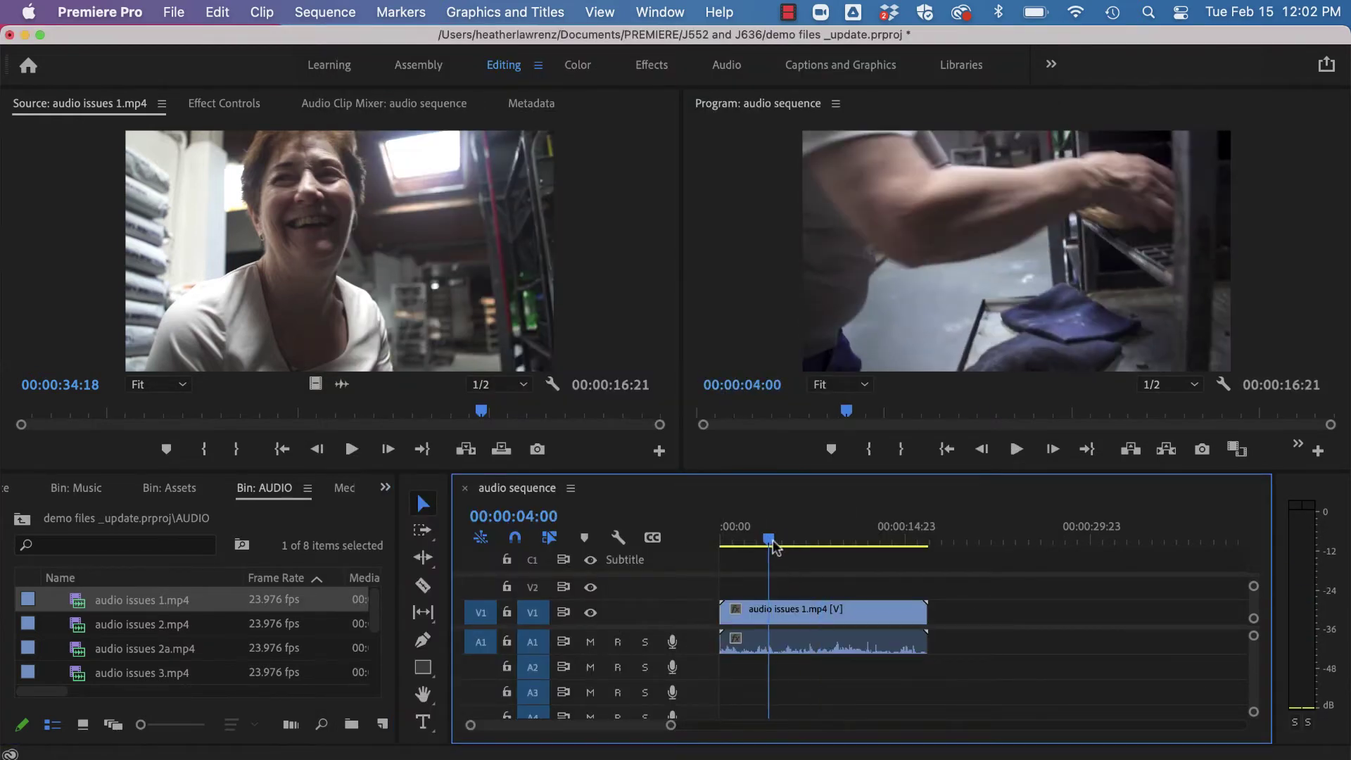
key(space)
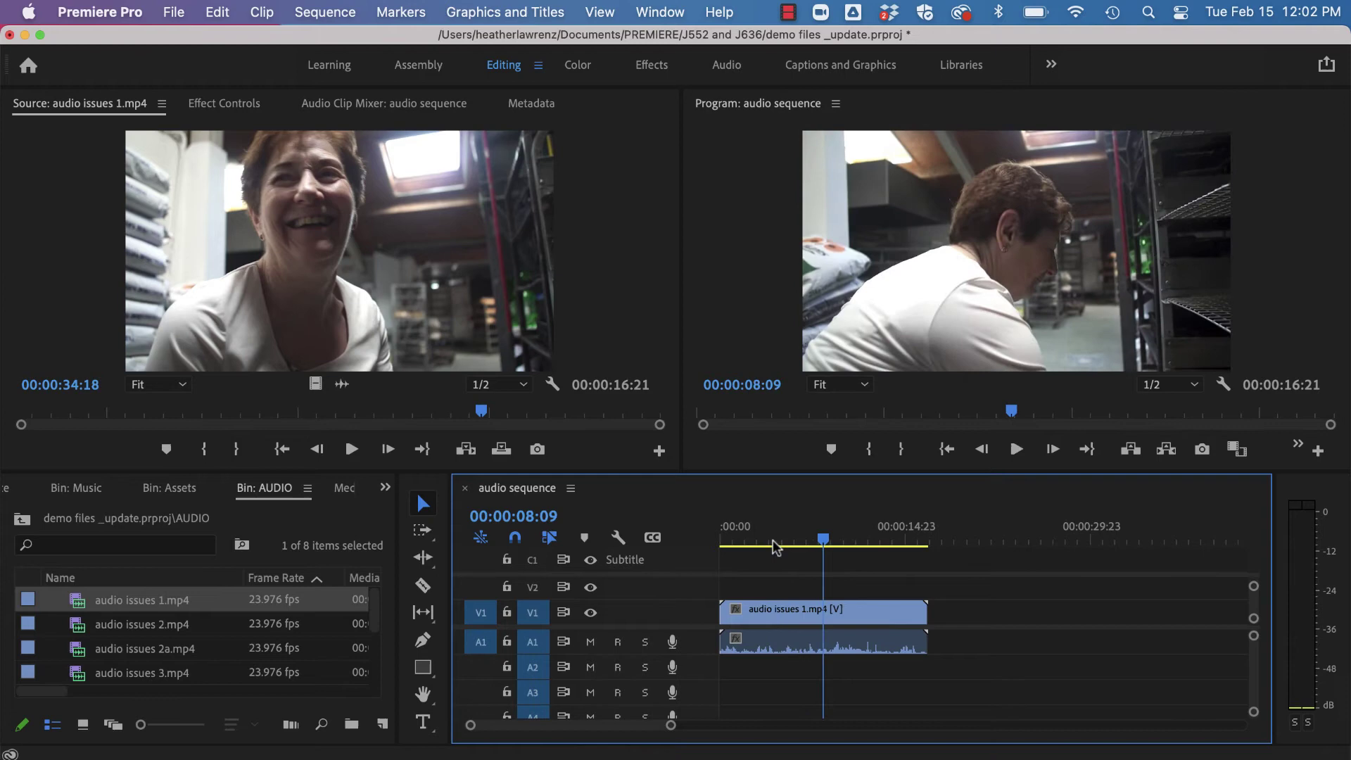
- Change the audio channels of audio issues 1.mp4 to Stereo, with the left source channel feeding both the left and right outputs
right_click(210, 604)
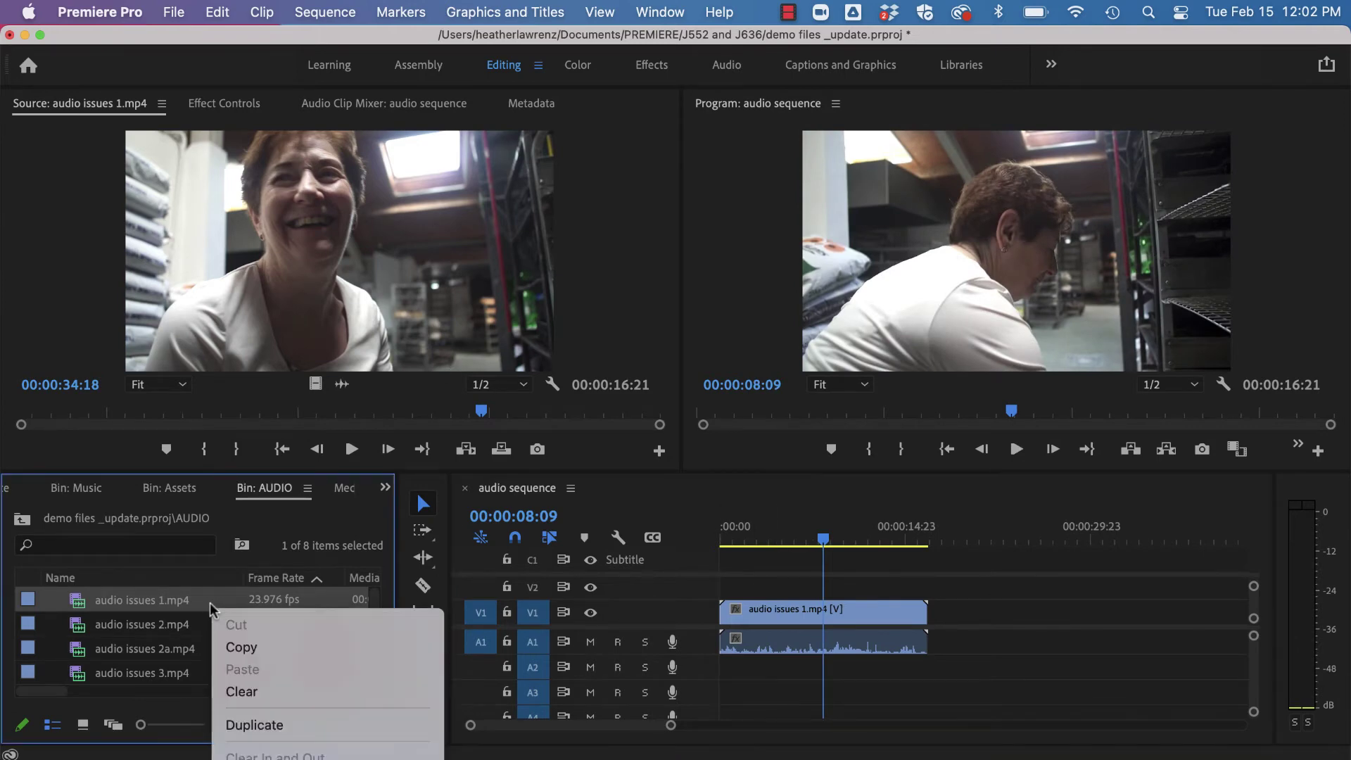
scroll(327, 568, down, 5)
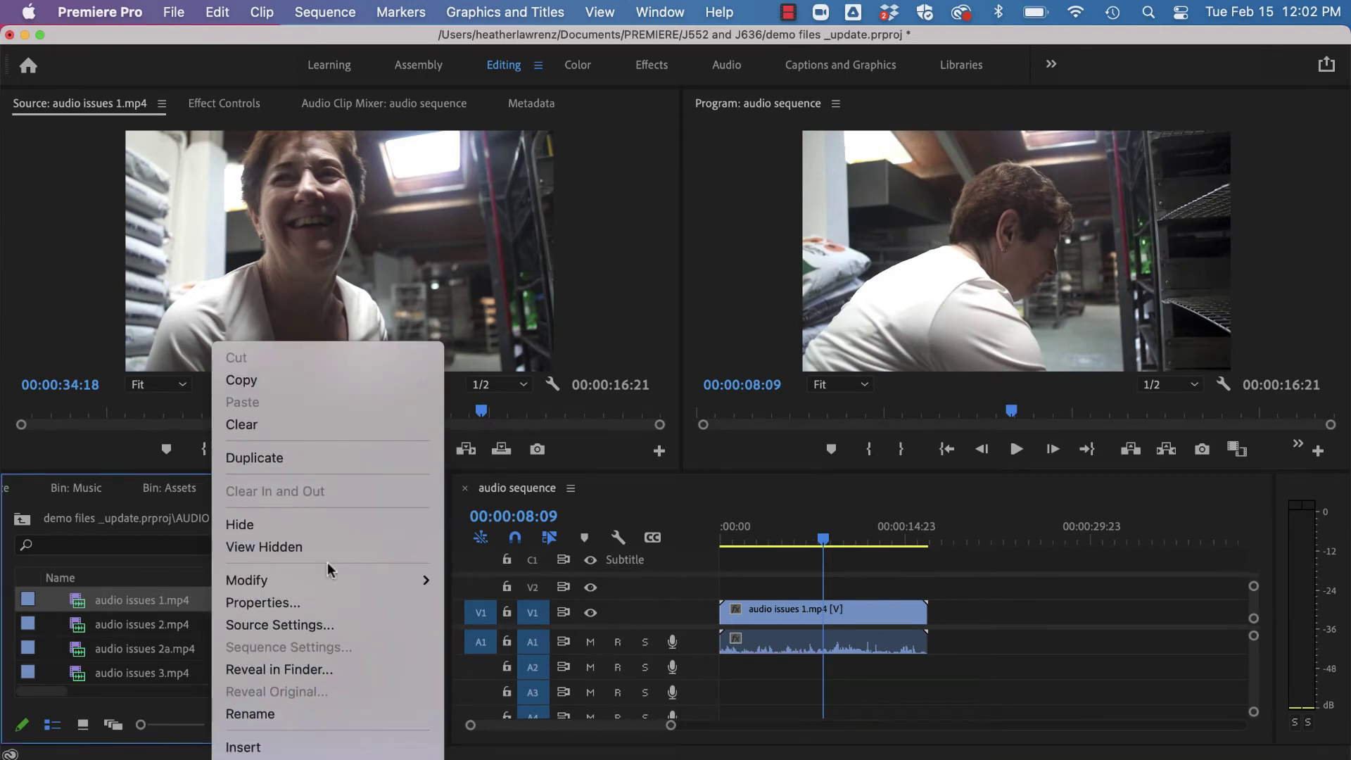
mouse_move(331, 580)
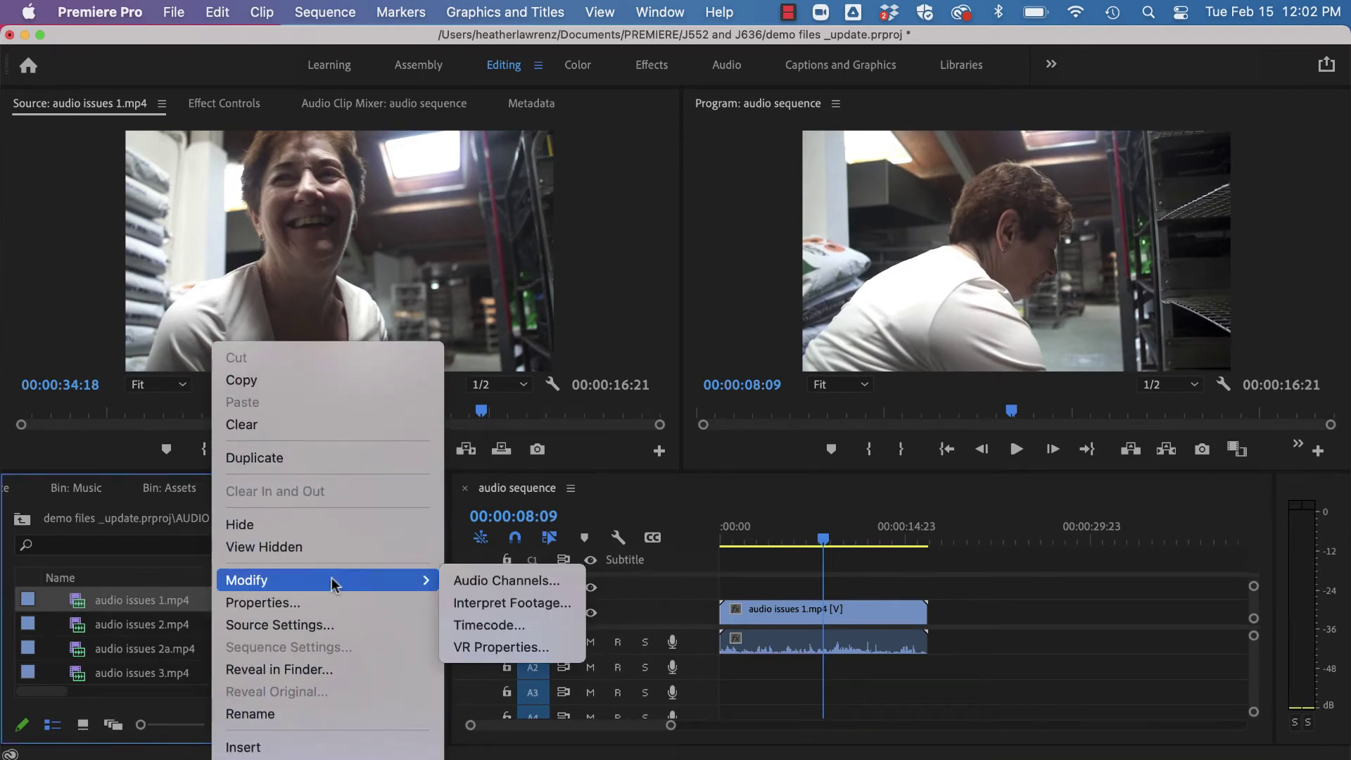
click(504, 581)
click(617, 152)
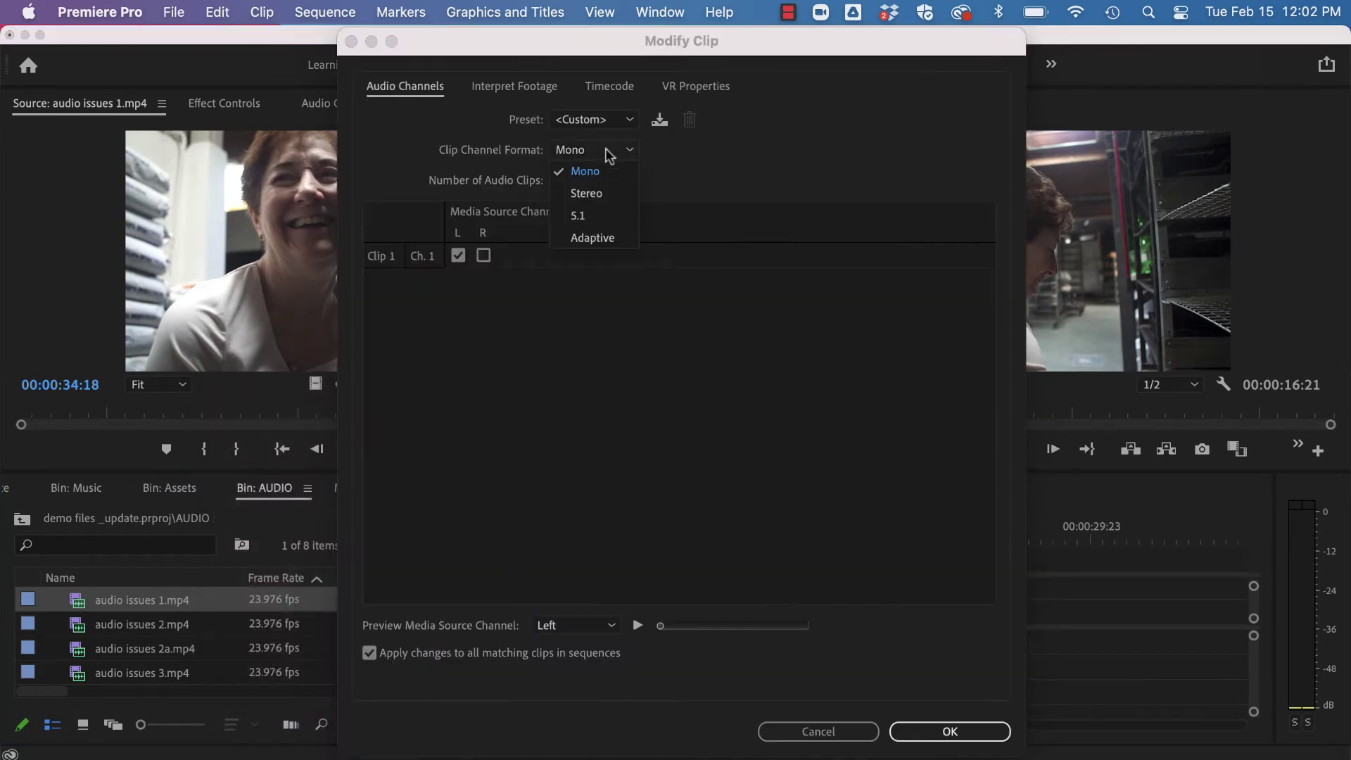
click(605, 191)
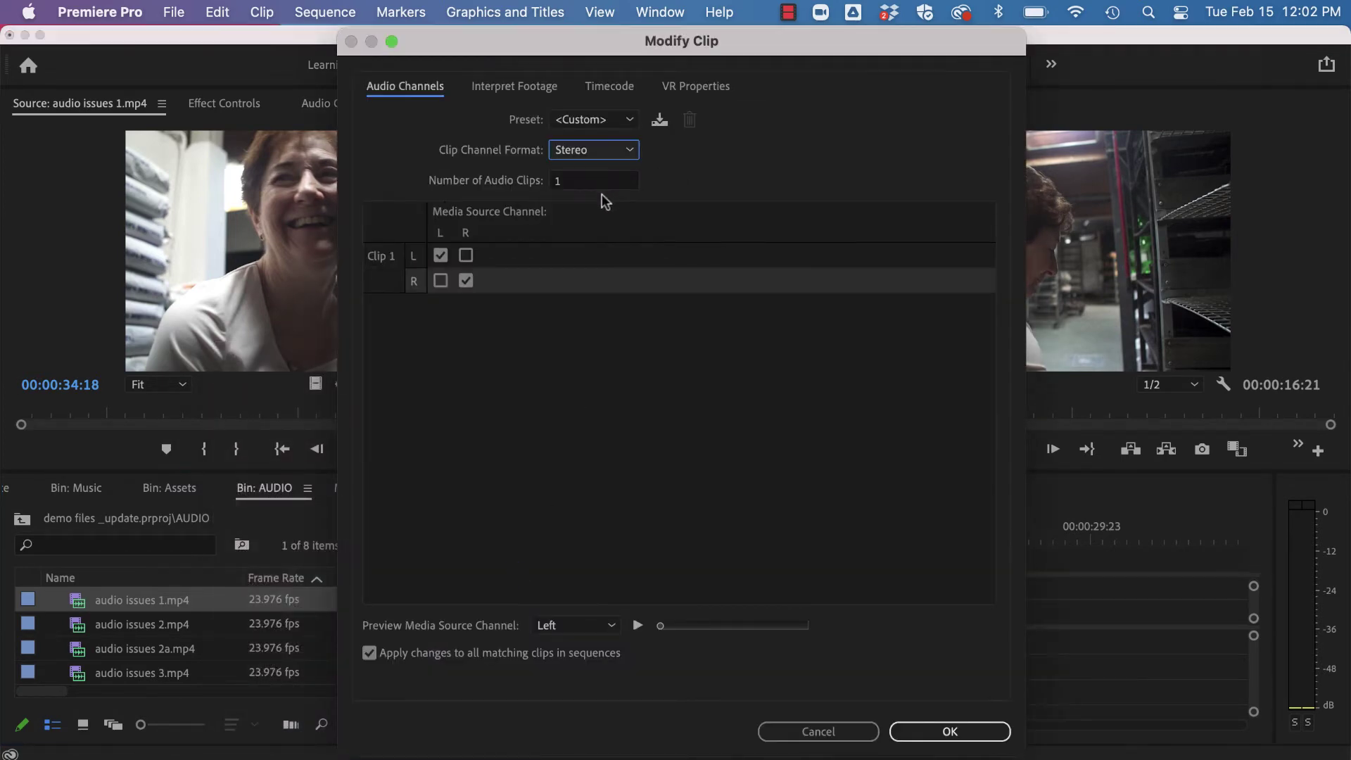
click(441, 282)
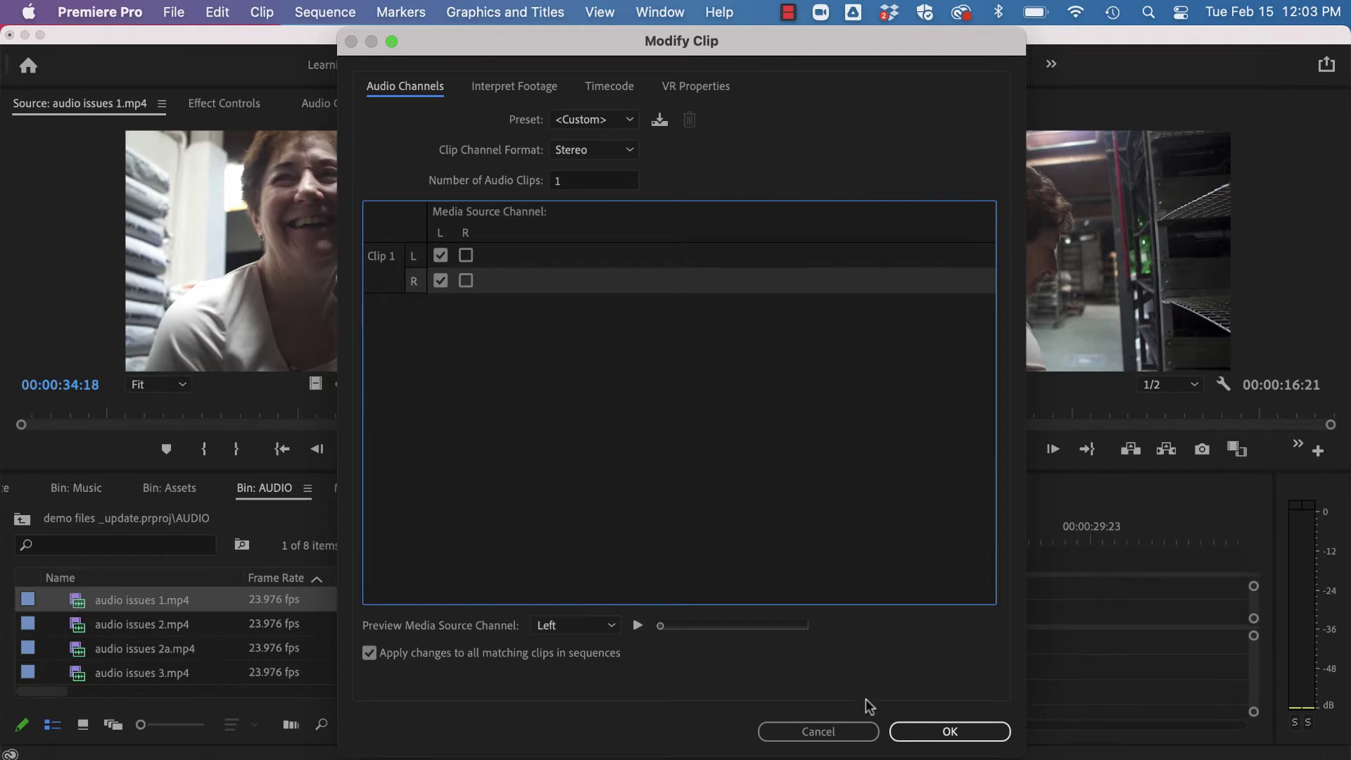
click(923, 738)
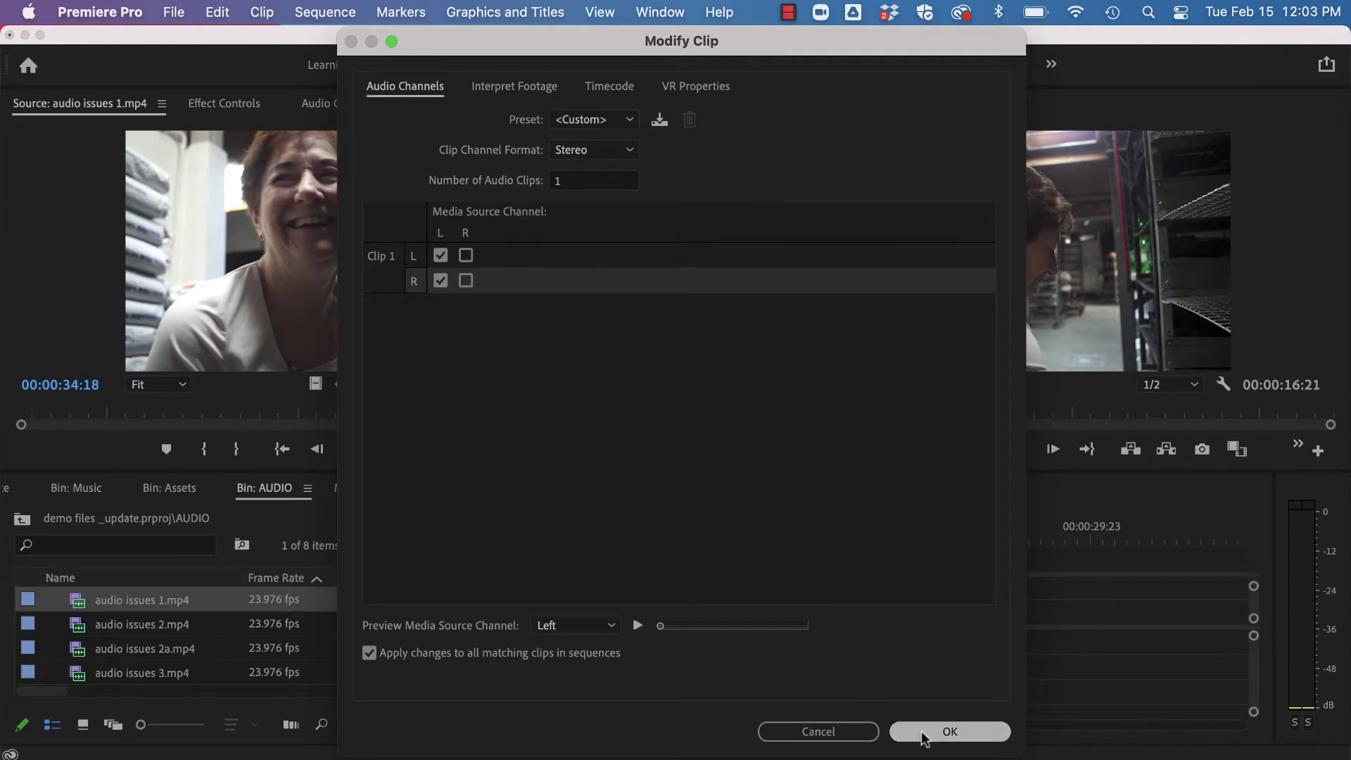
click(842, 441)
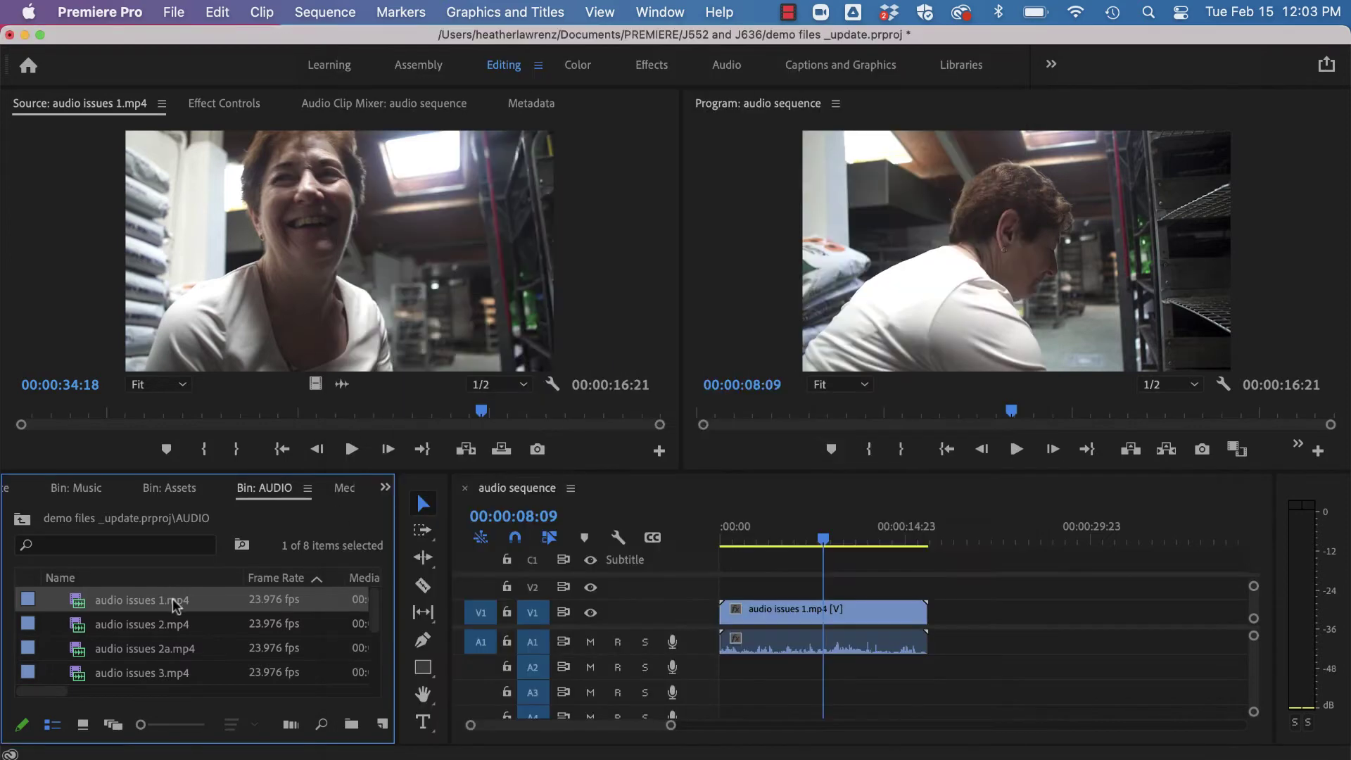
- Place a second copy of audio issues 1.mp4 on the timeline, spaced after the first clip, and play it to check both channels
drag(176, 605, 993, 619)
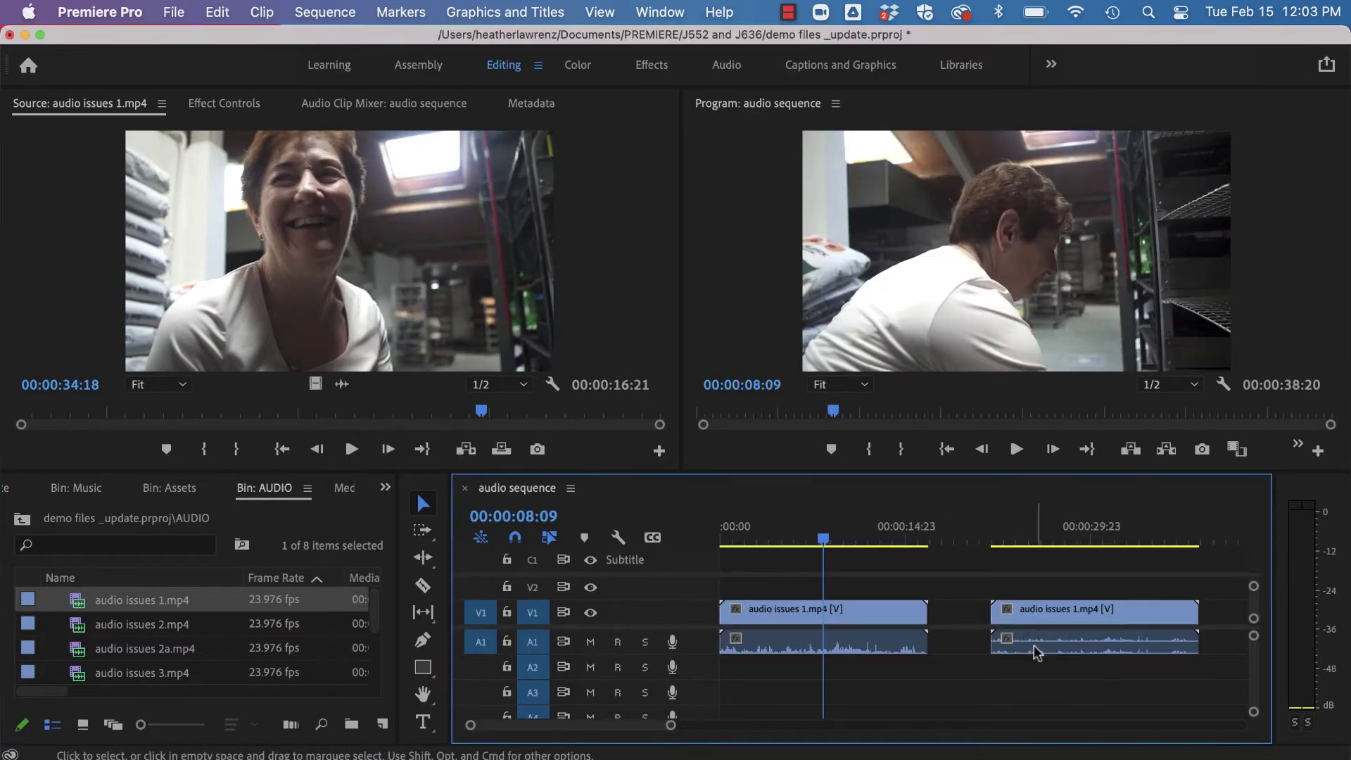
drag(821, 538, 1022, 545)
key(space)
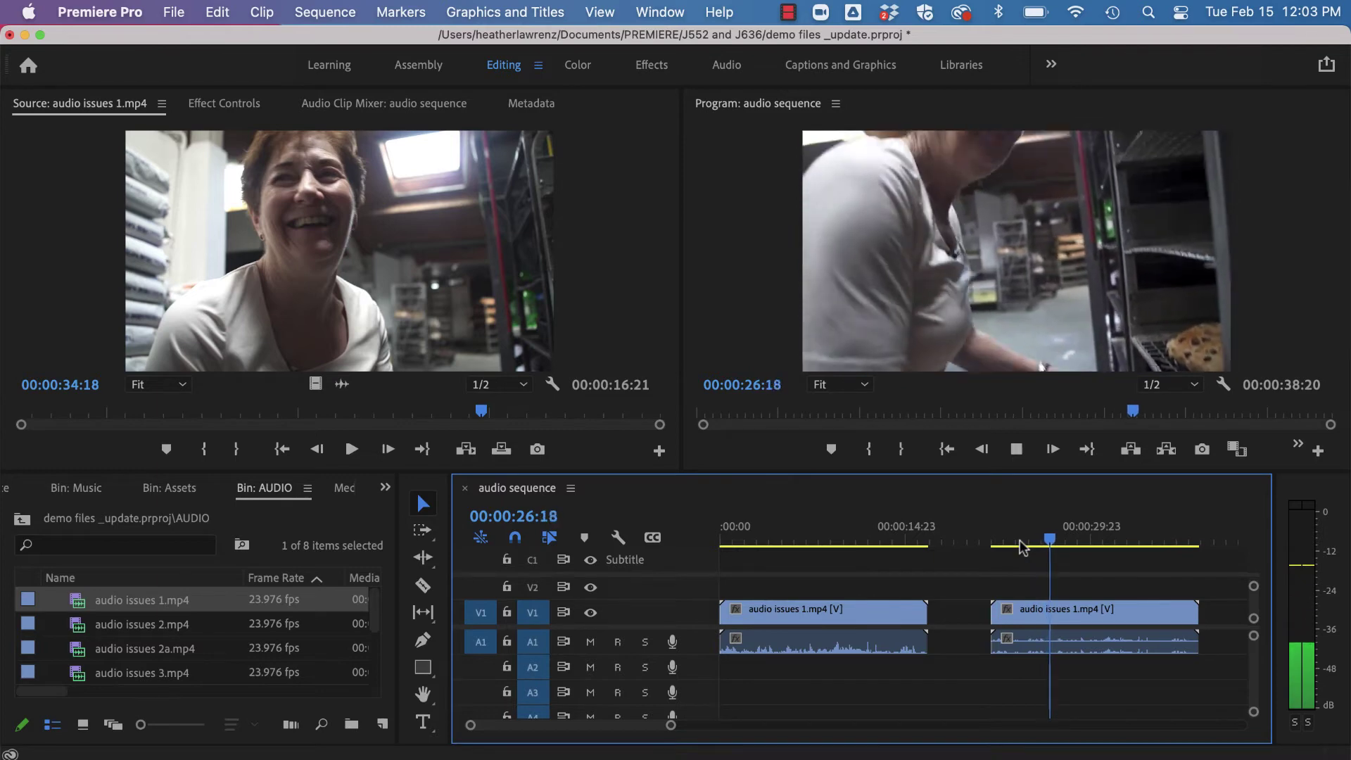
key(space)
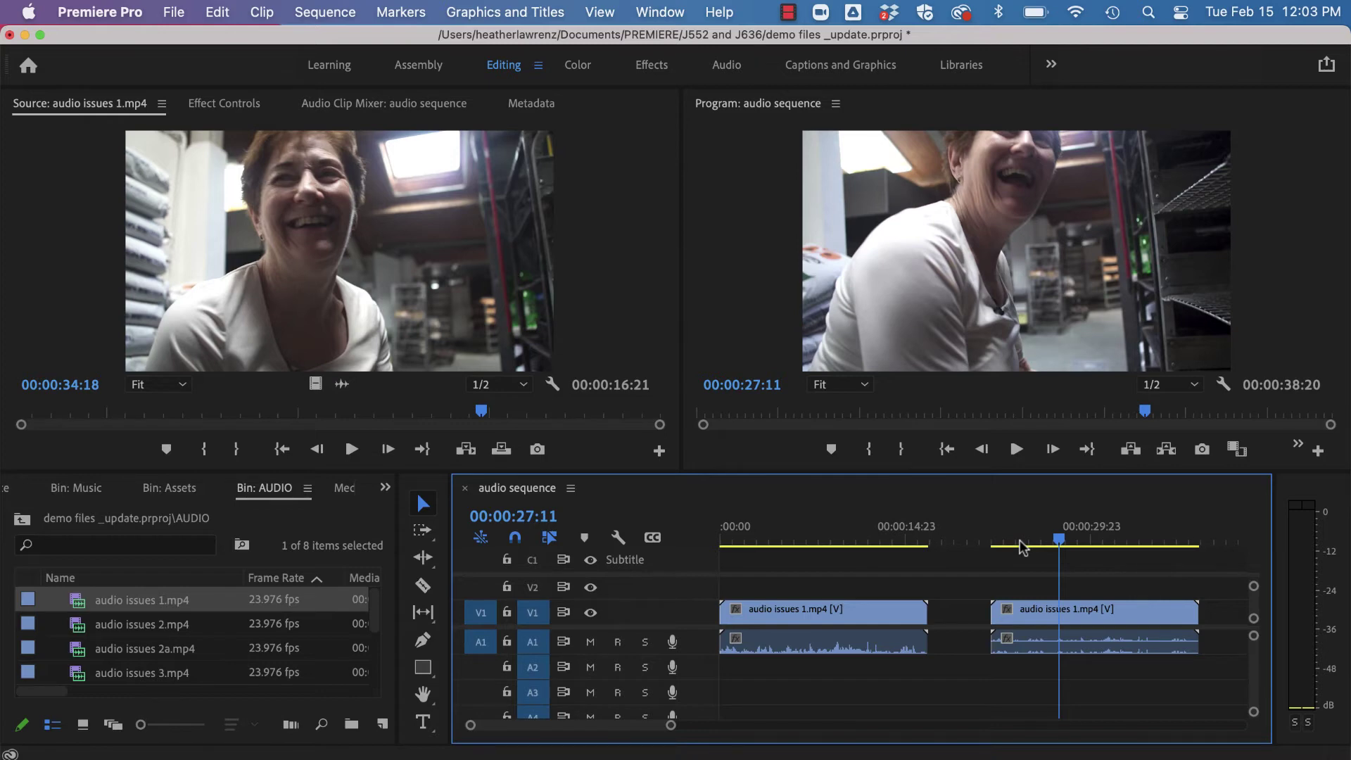
key(super+s)
key(space)
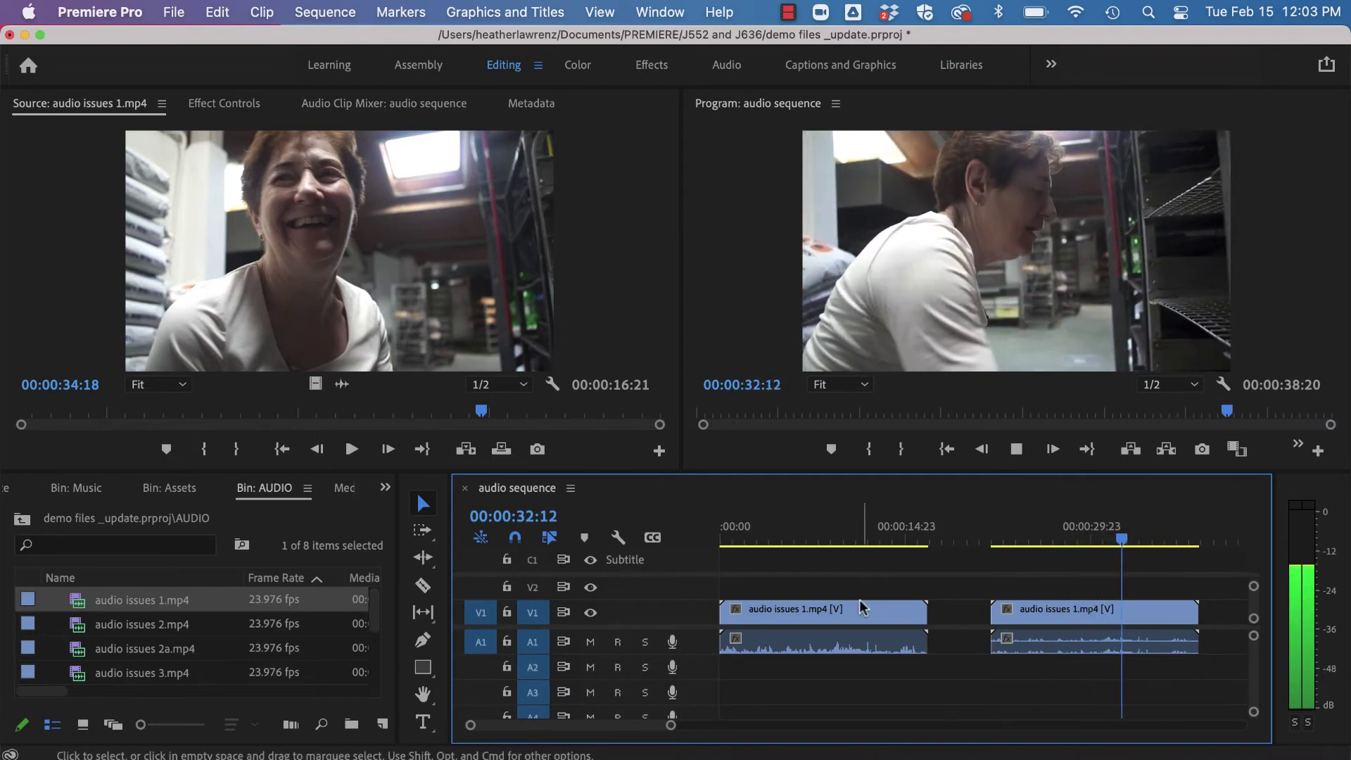
key(space)
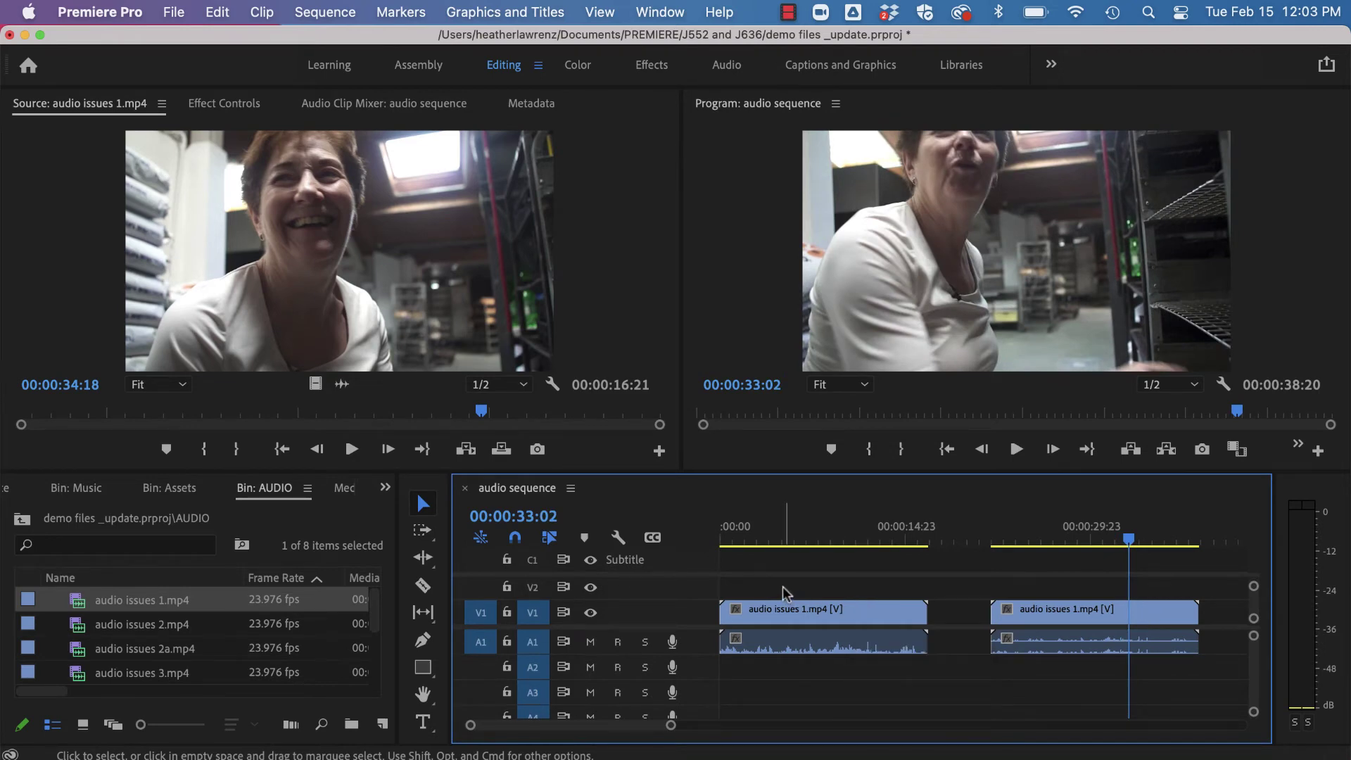
- Delete both audio issues 1.mp4 clips from the audio sequence
drag(783, 587, 1108, 664)
key(Delete)
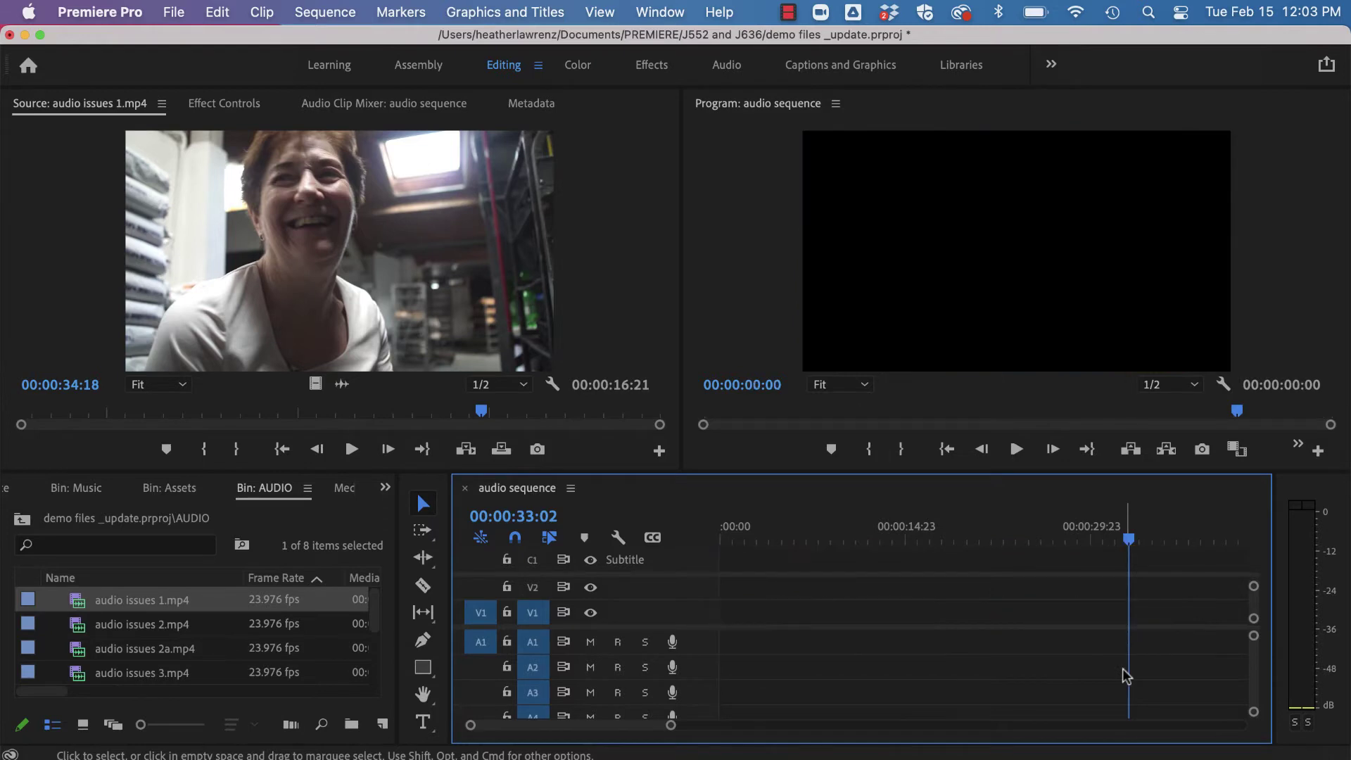
- Open audio issues 2a.mp4 in the source monitor and play it to check its audio levels
double_click(105, 648)
click(346, 451)
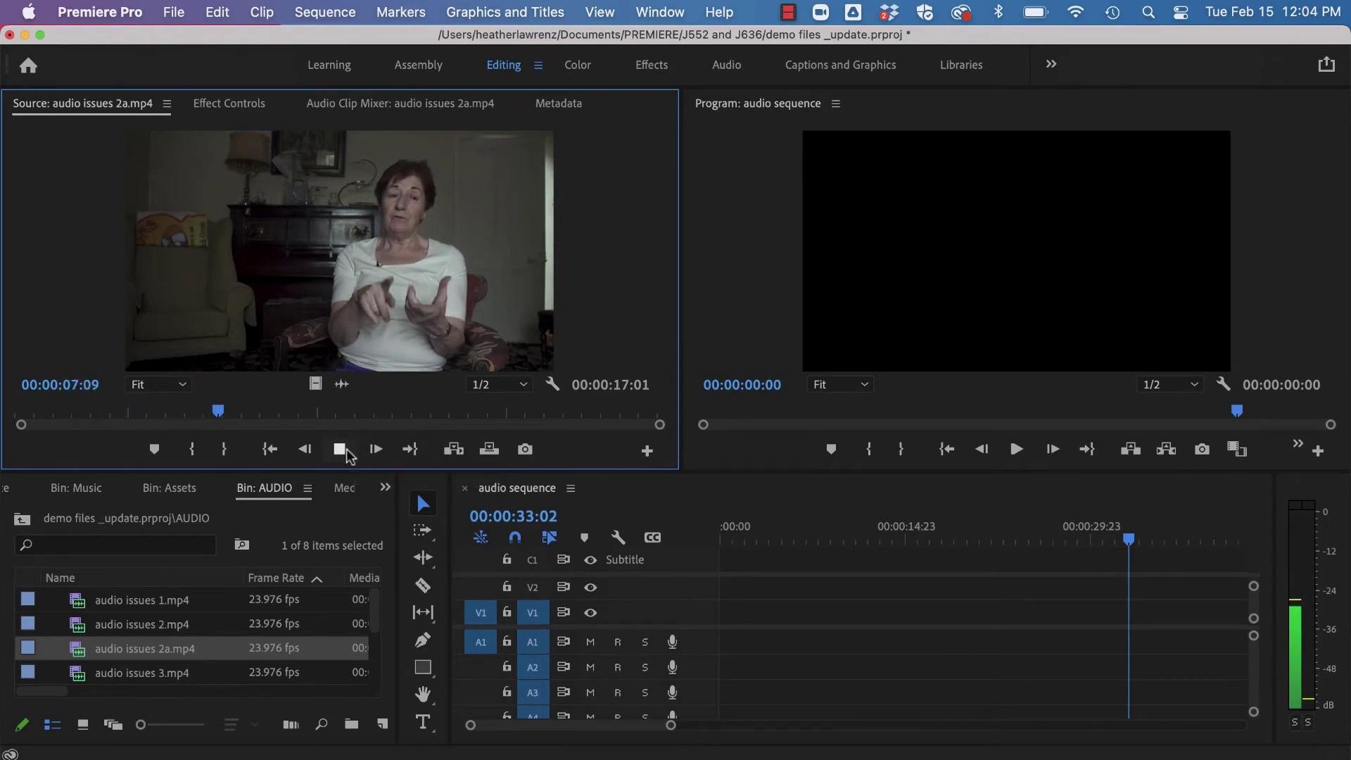
click(349, 456)
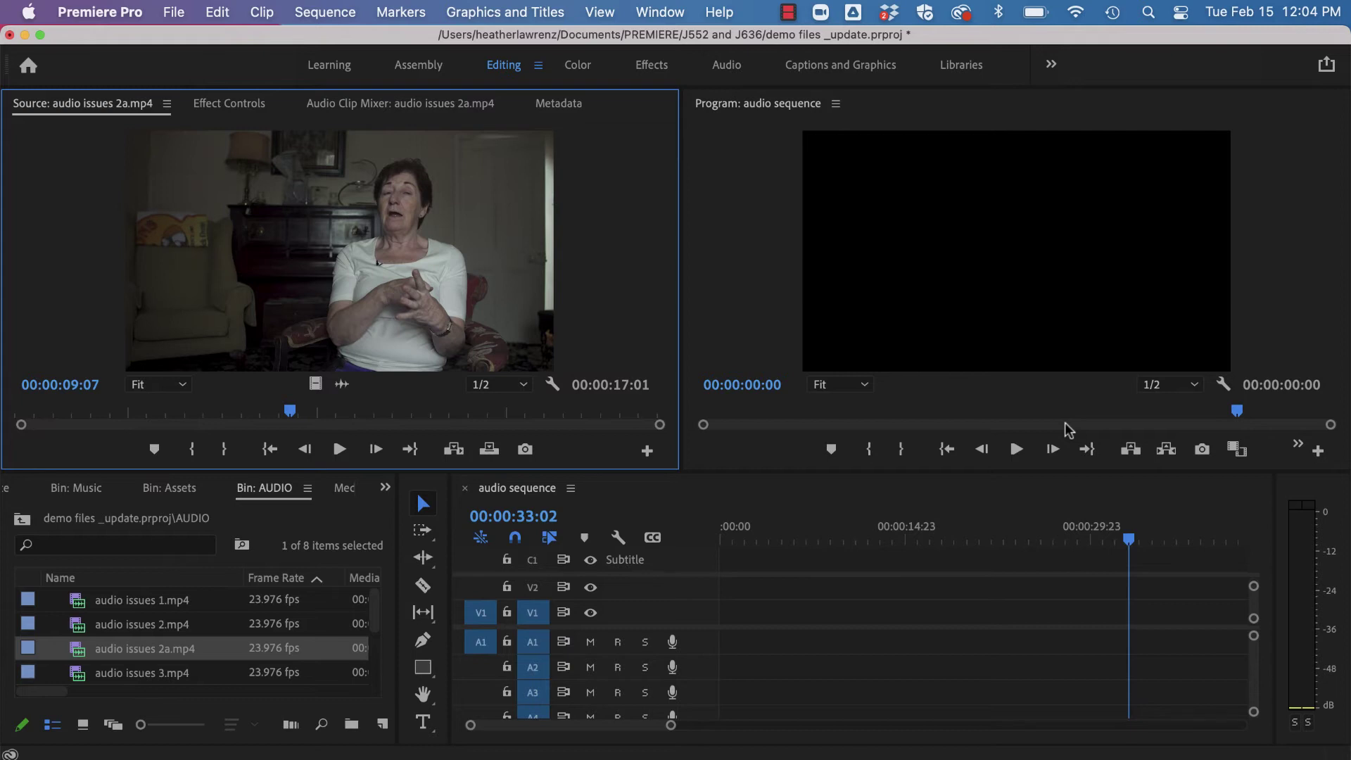
- Feed the left source channel of audio issues 2a.mp4 to both stereo outputs and place the clip at the start of V1 and A1
right_click(191, 657)
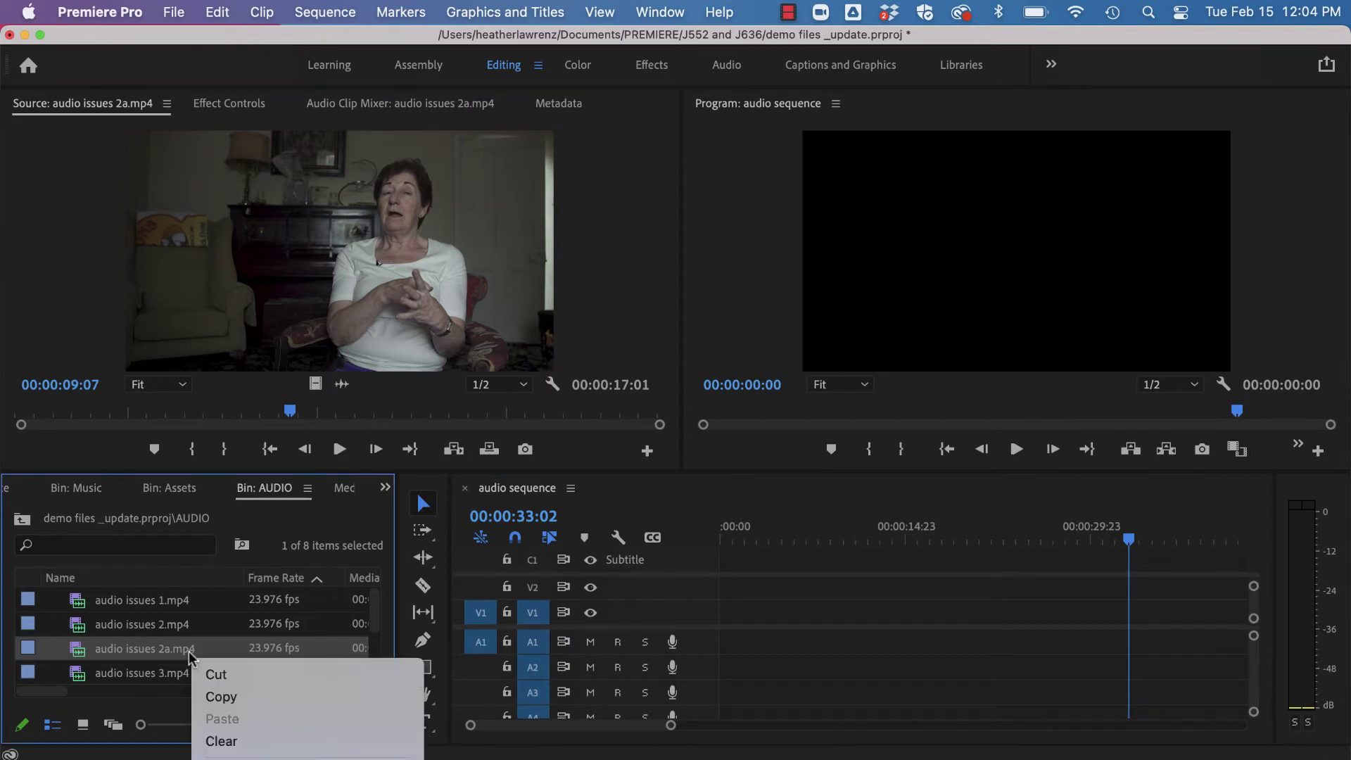
scroll(309, 675, down, 5)
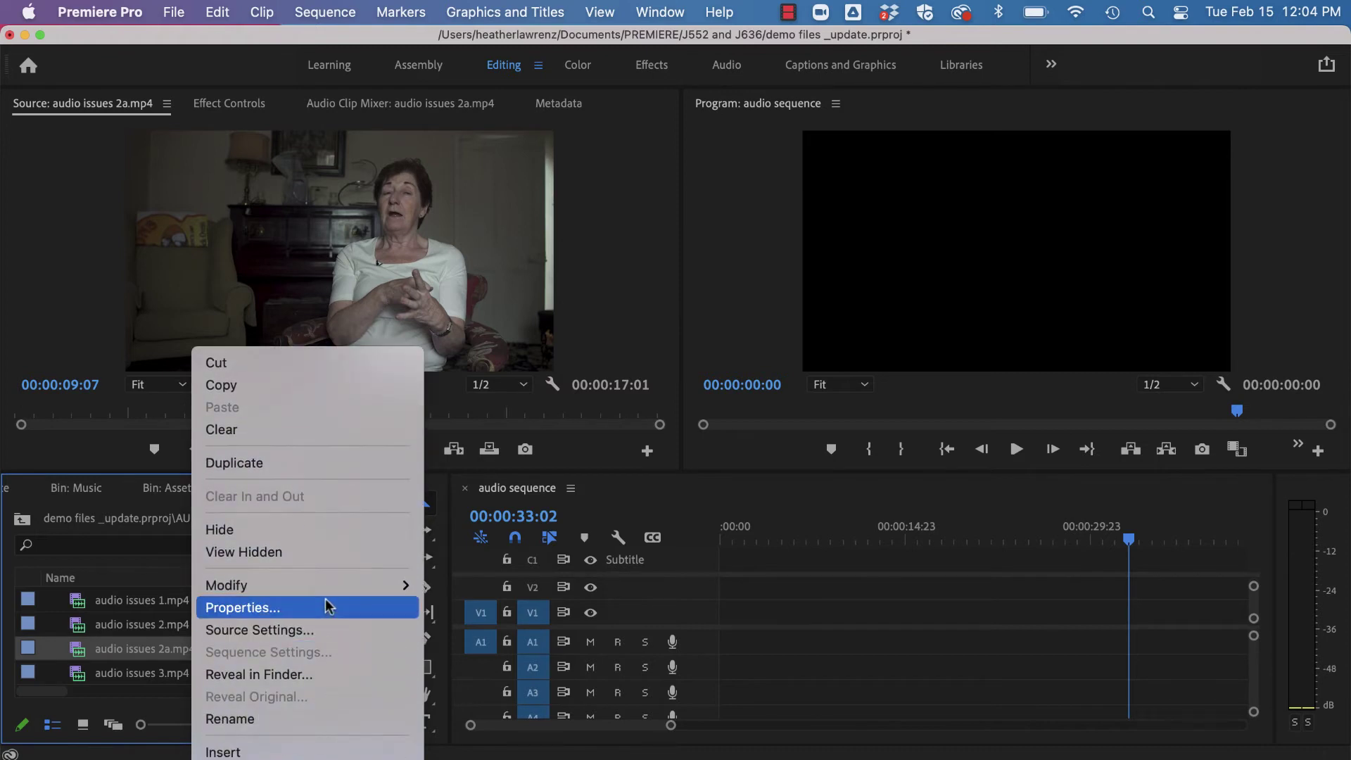
mouse_move(325, 584)
click(464, 586)
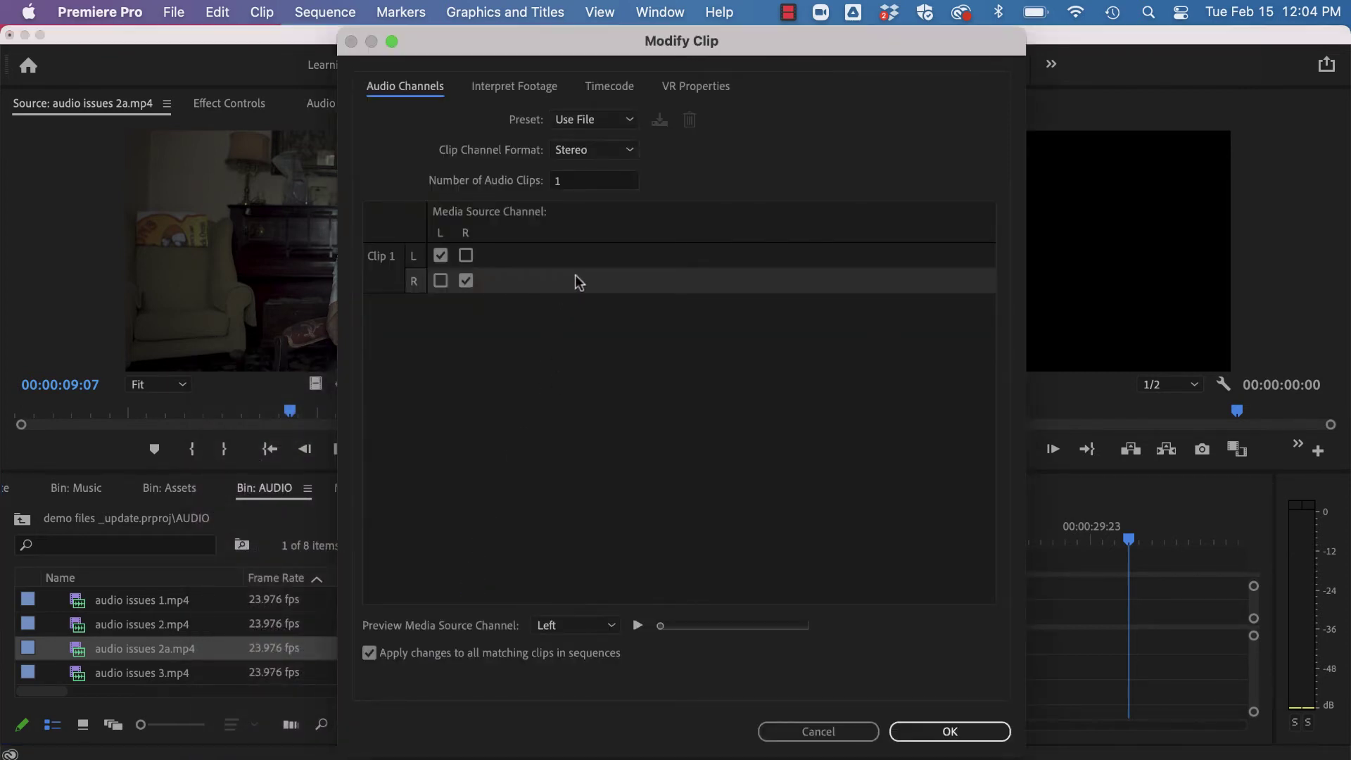
click(637, 625)
click(441, 281)
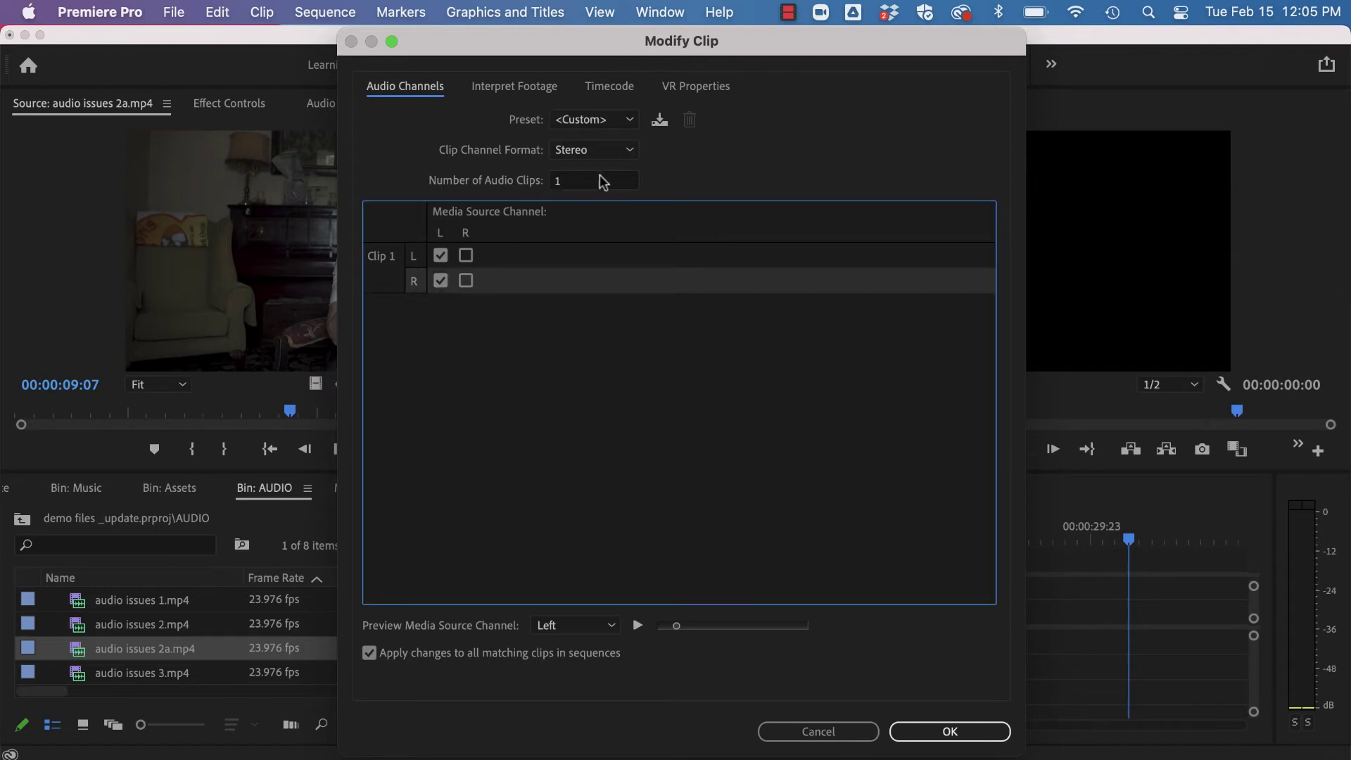
click(974, 730)
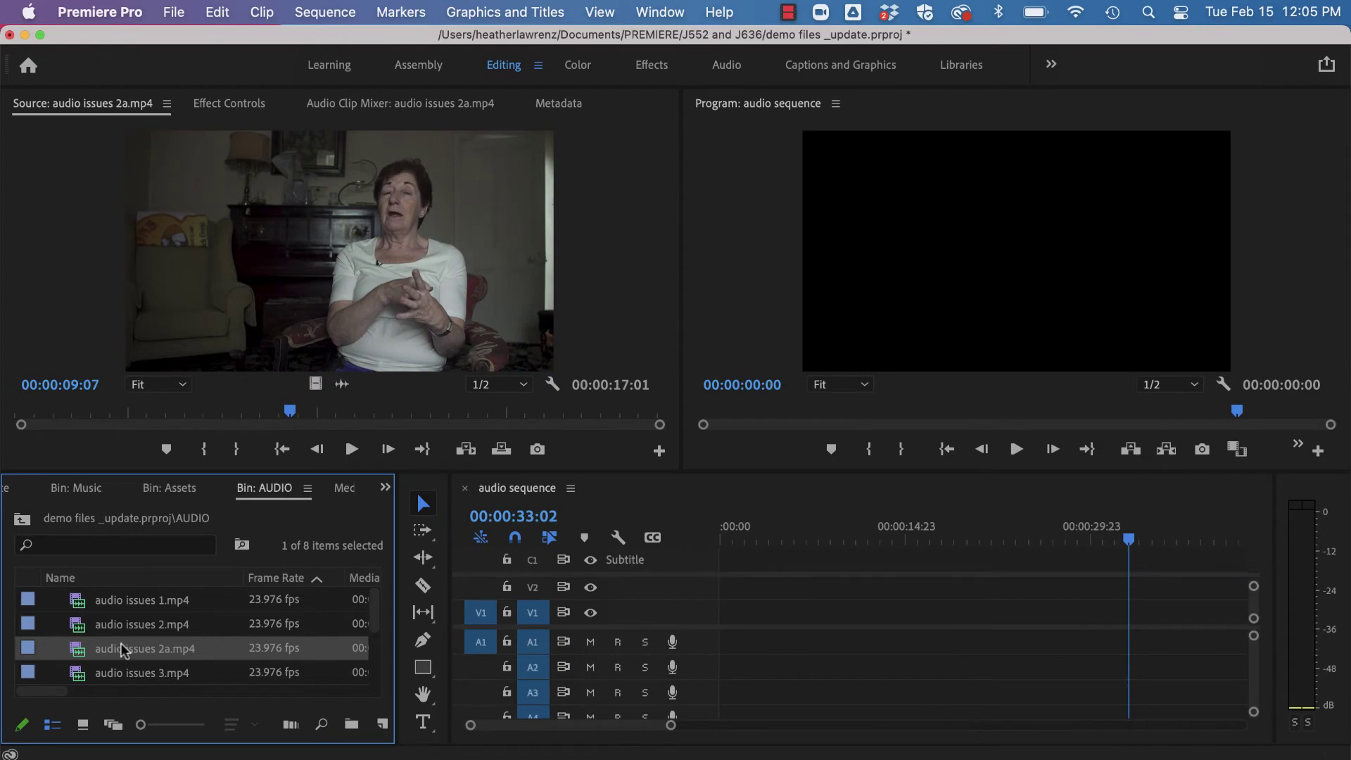
drag(126, 649, 743, 637)
- Change audio issues 2a.mp4 to Mono with 2 audio clips, left channel on clip 1, and place a second copy after a gap
right_click(139, 657)
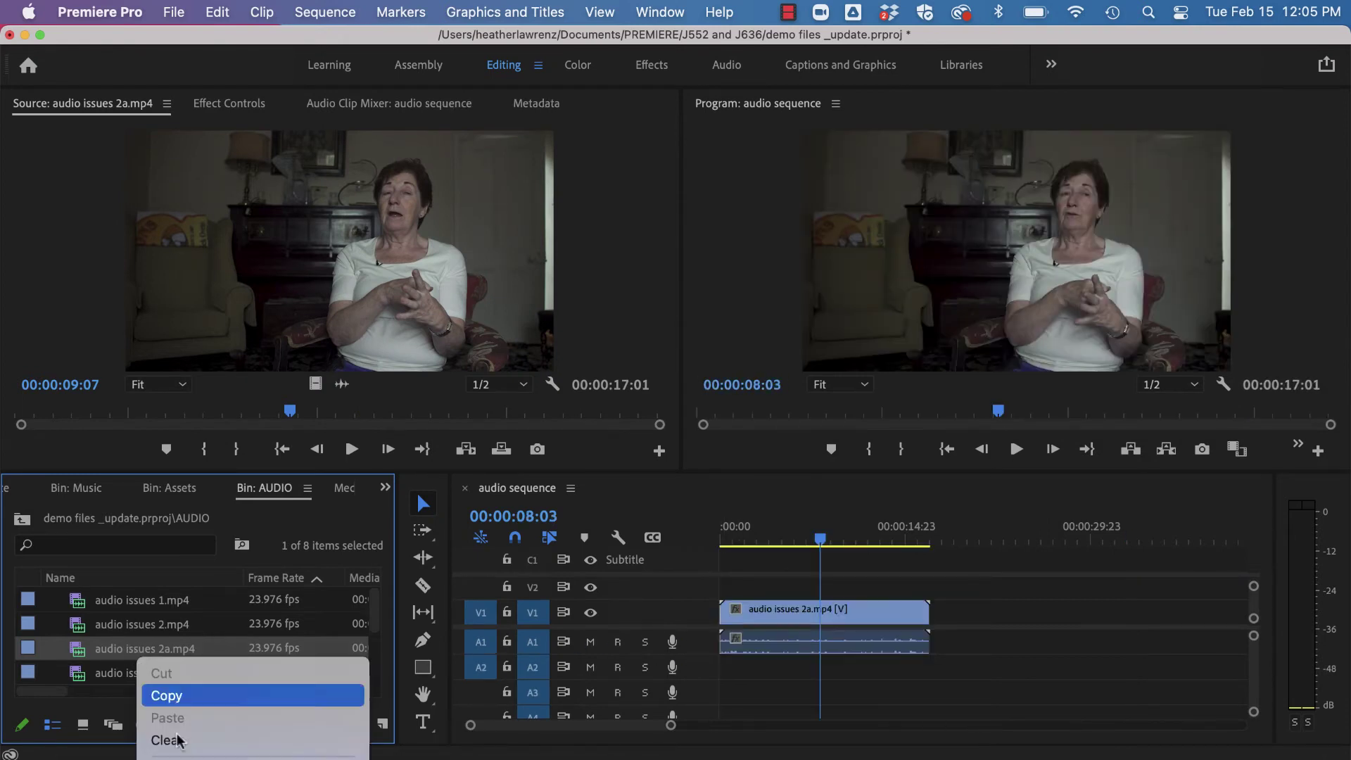
mouse_move(270, 706)
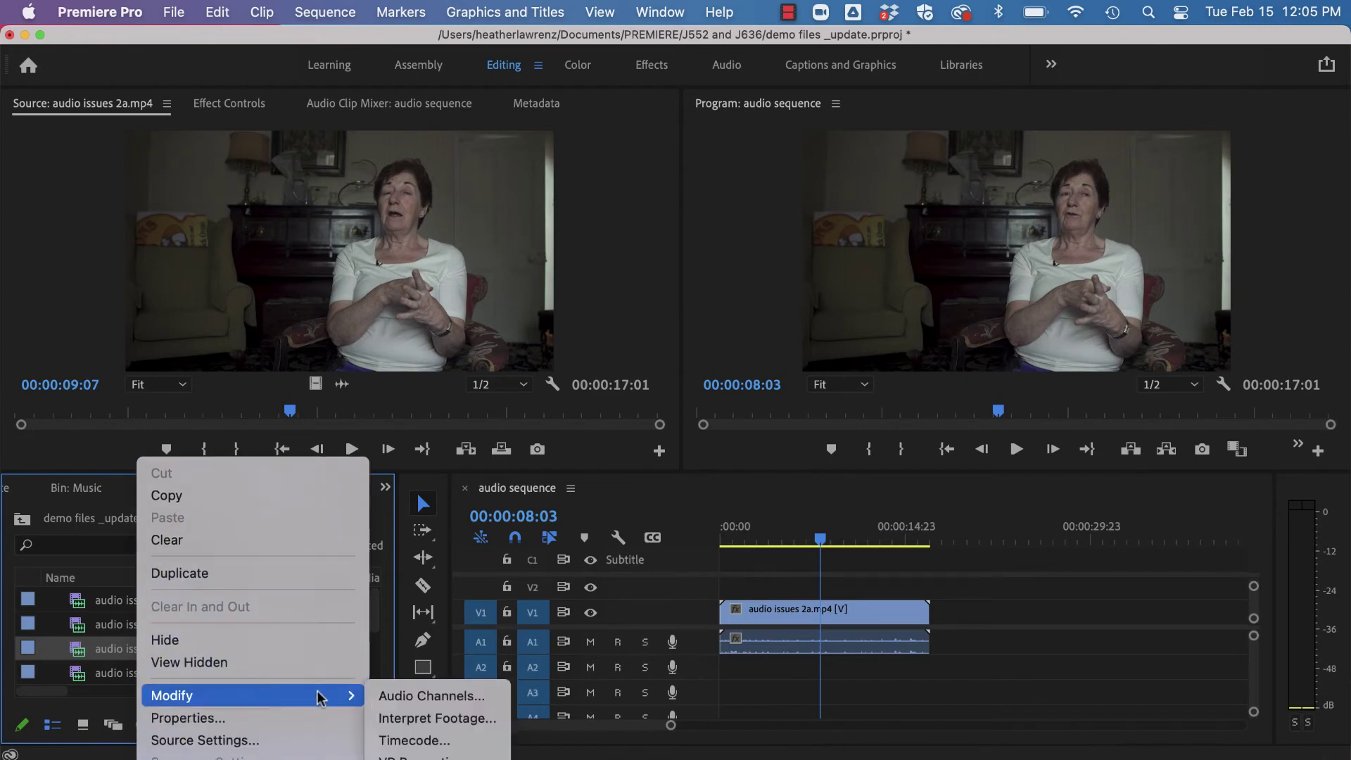
click(438, 696)
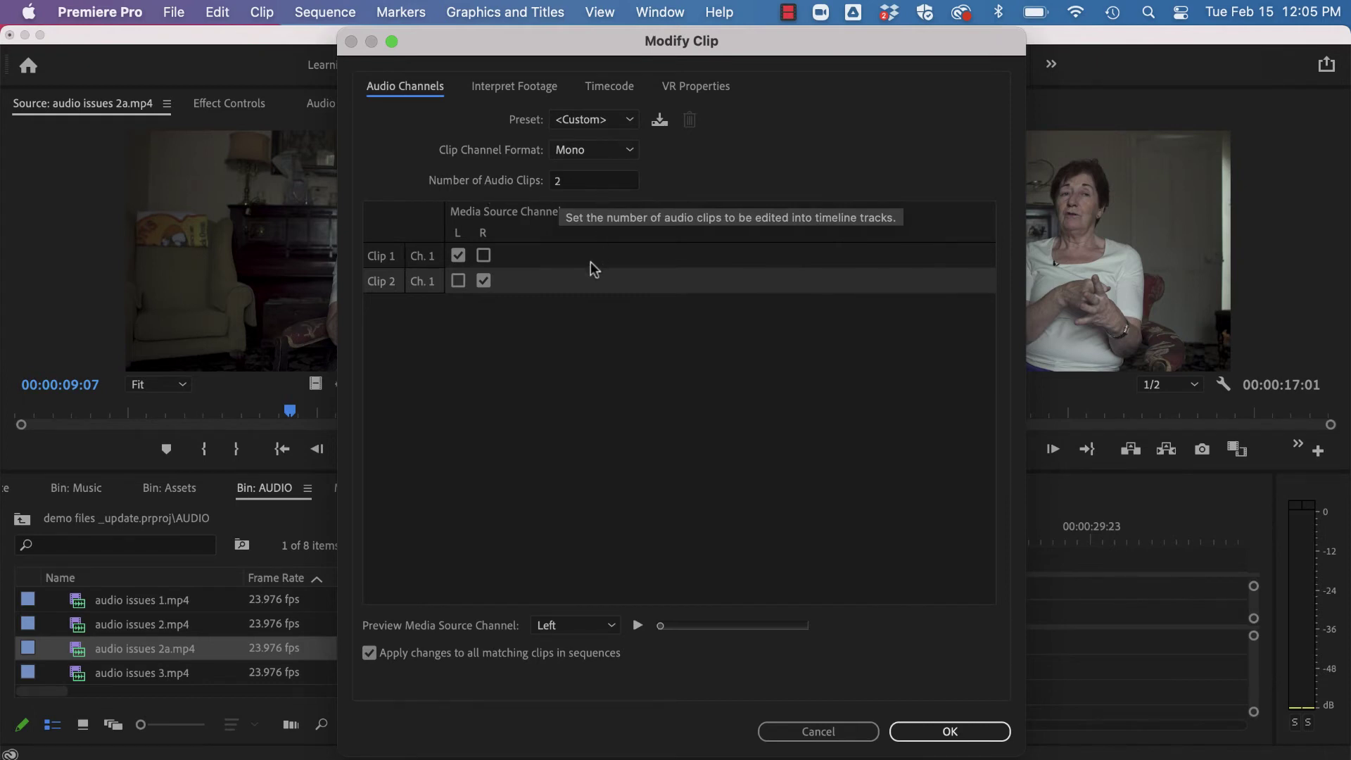
click(459, 281)
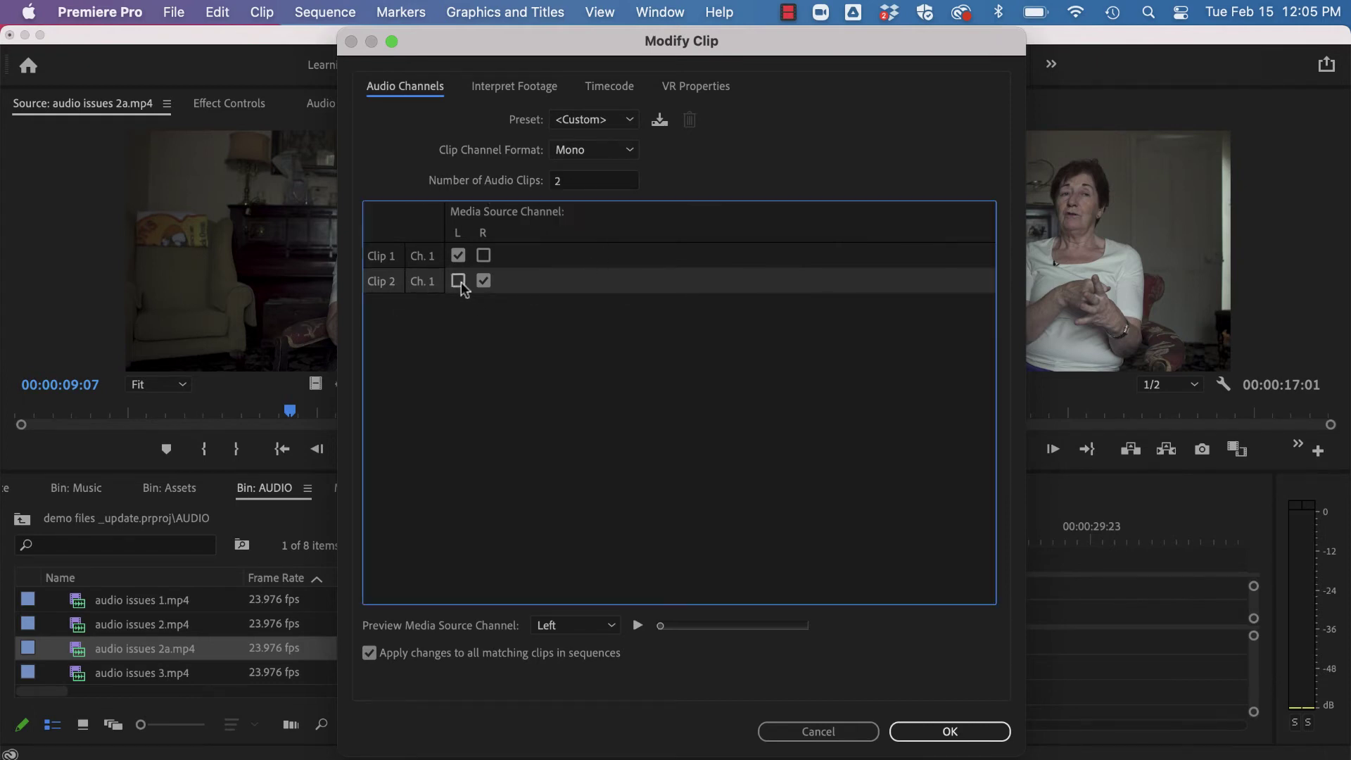
click(484, 282)
click(948, 732)
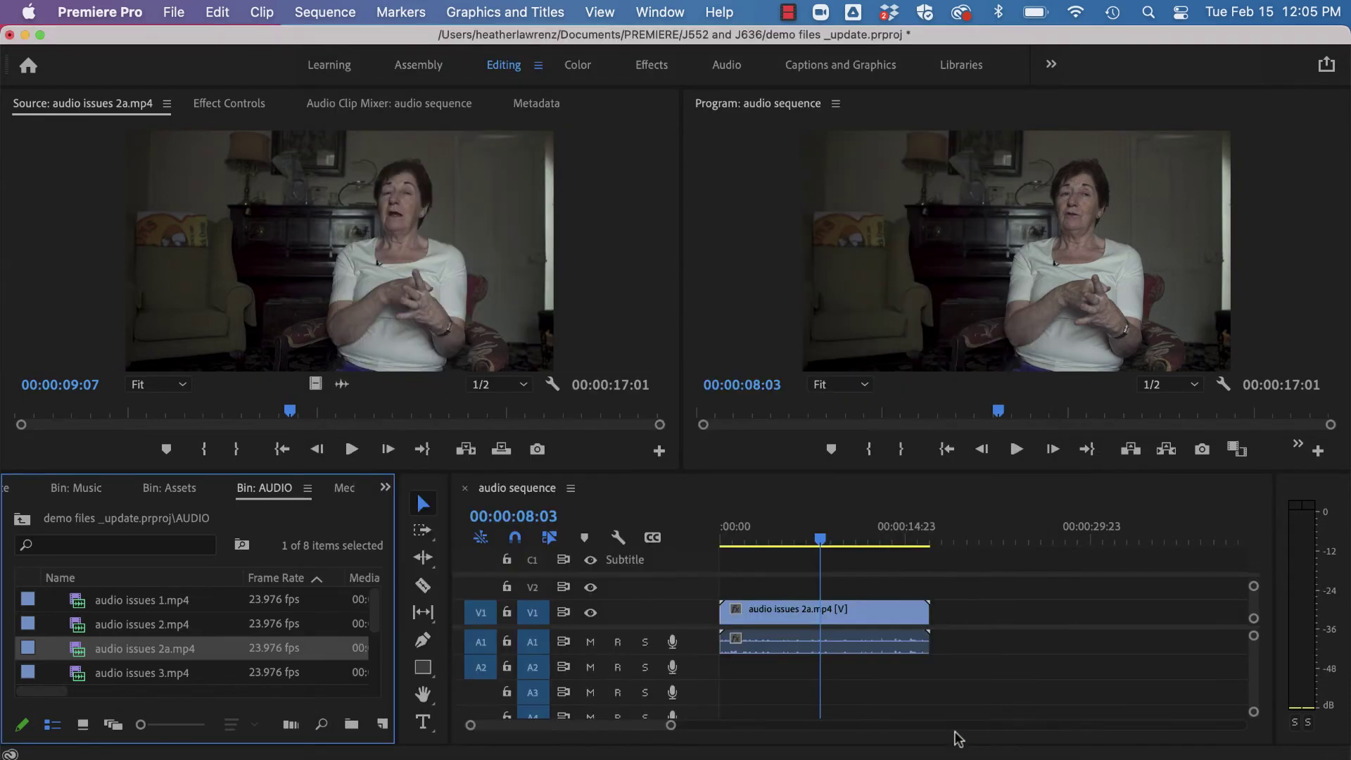
drag(199, 648, 1010, 619)
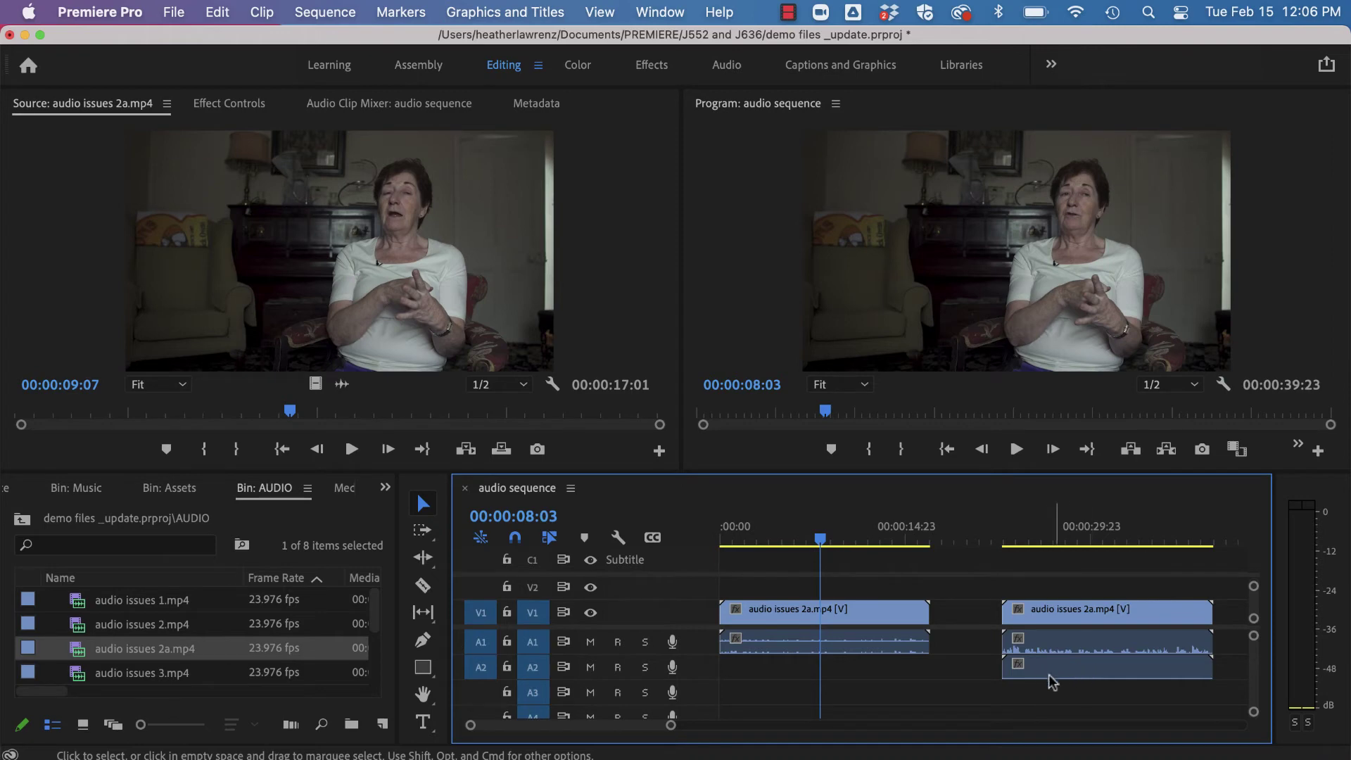
- Delete the second audio issues 2a.mp4 copy from the timeline and move the playhead to about 00:00:09:14 on the first clip
key(Delete)
click(839, 543)
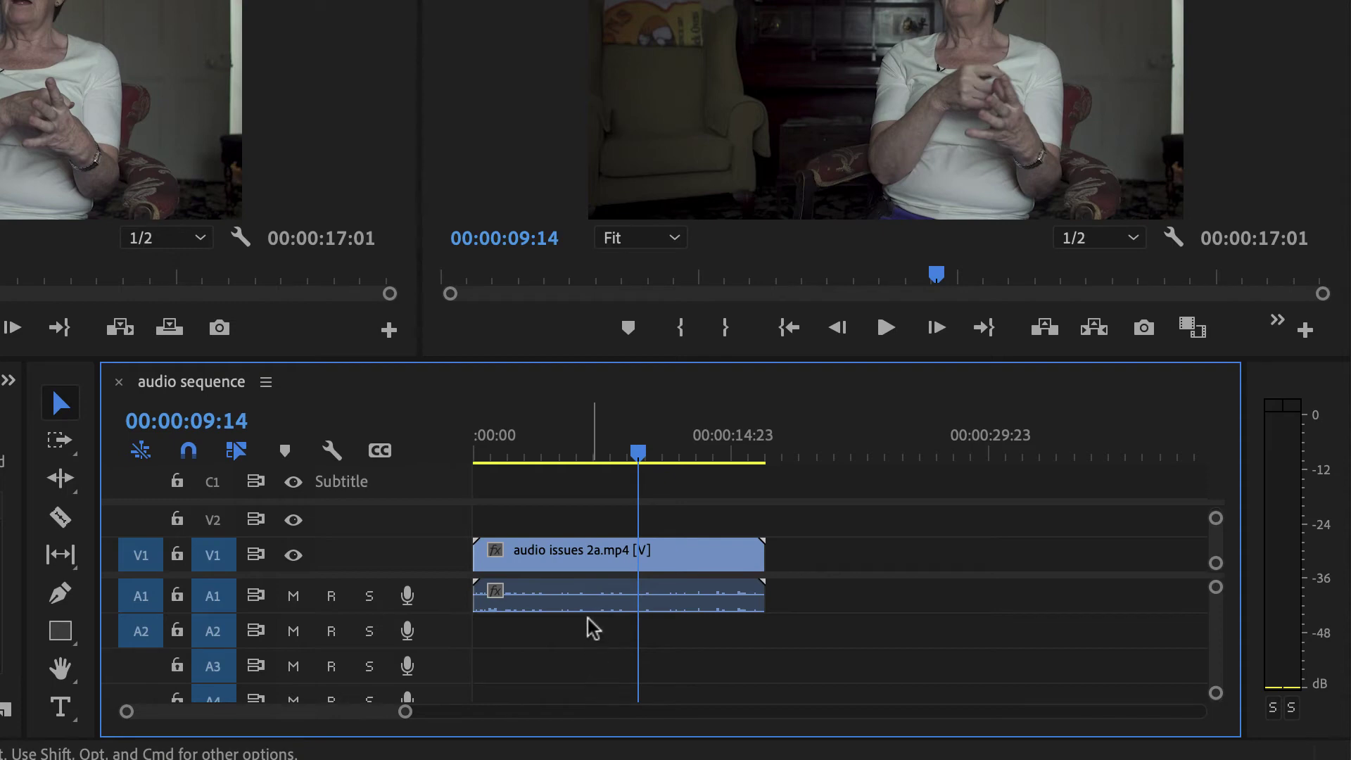
- Solo track A1, select the audio issues 2a.mp4 clip and turn on Loop Playback for the program monitor
click(369, 596)
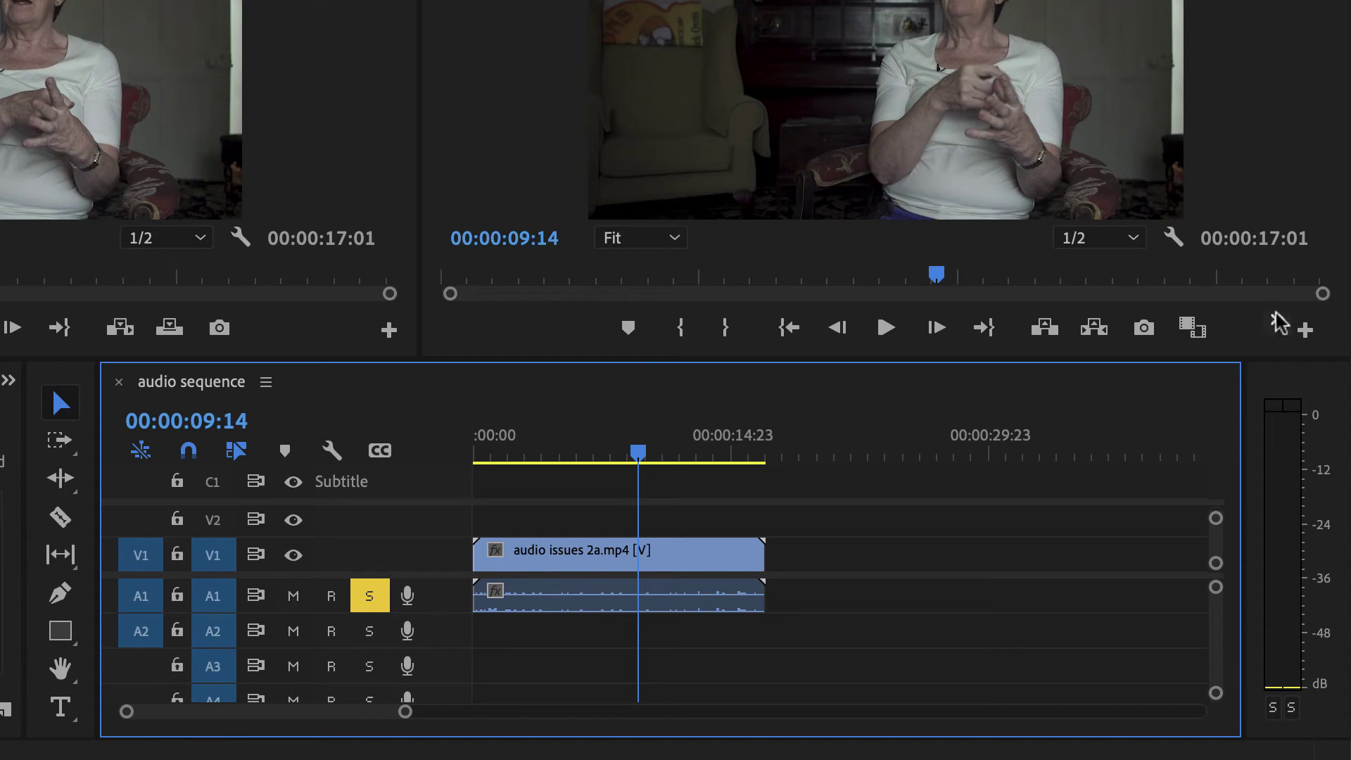
click(727, 555)
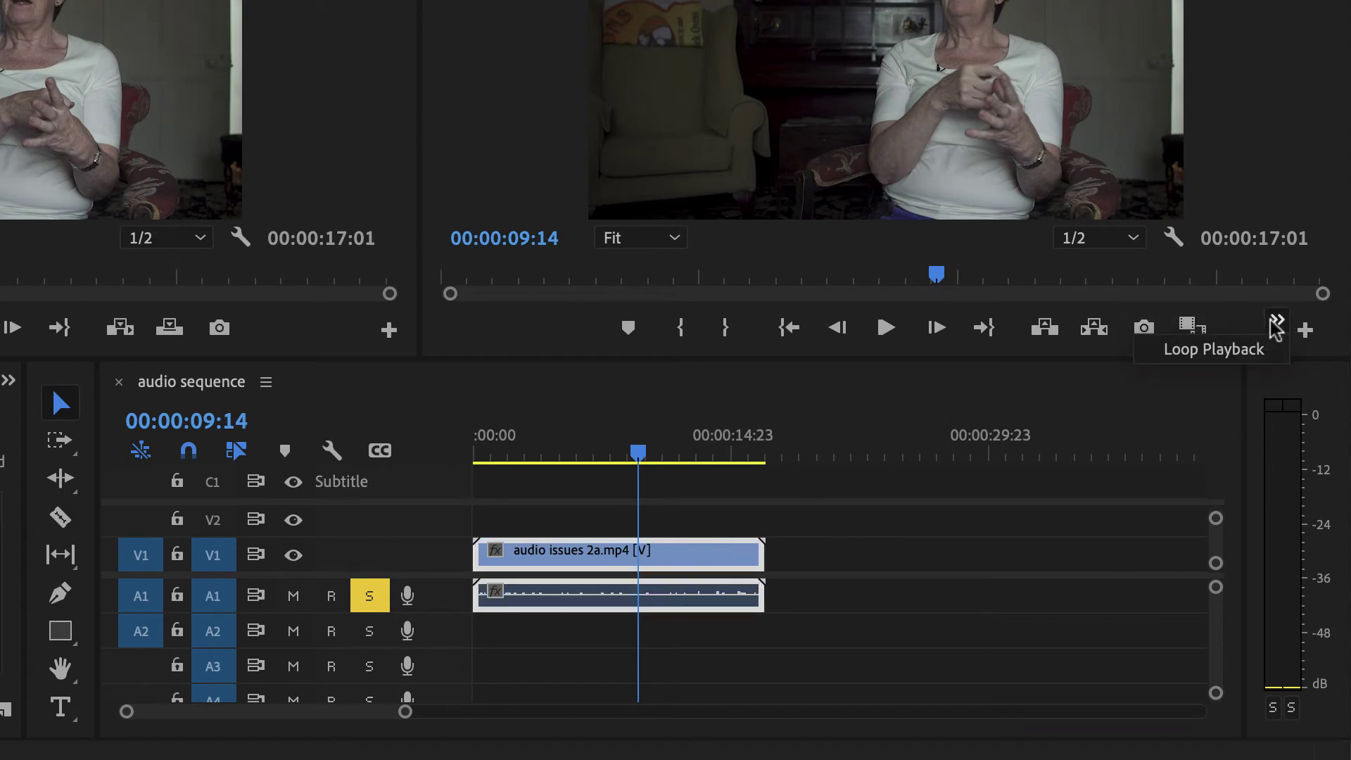
click(1256, 347)
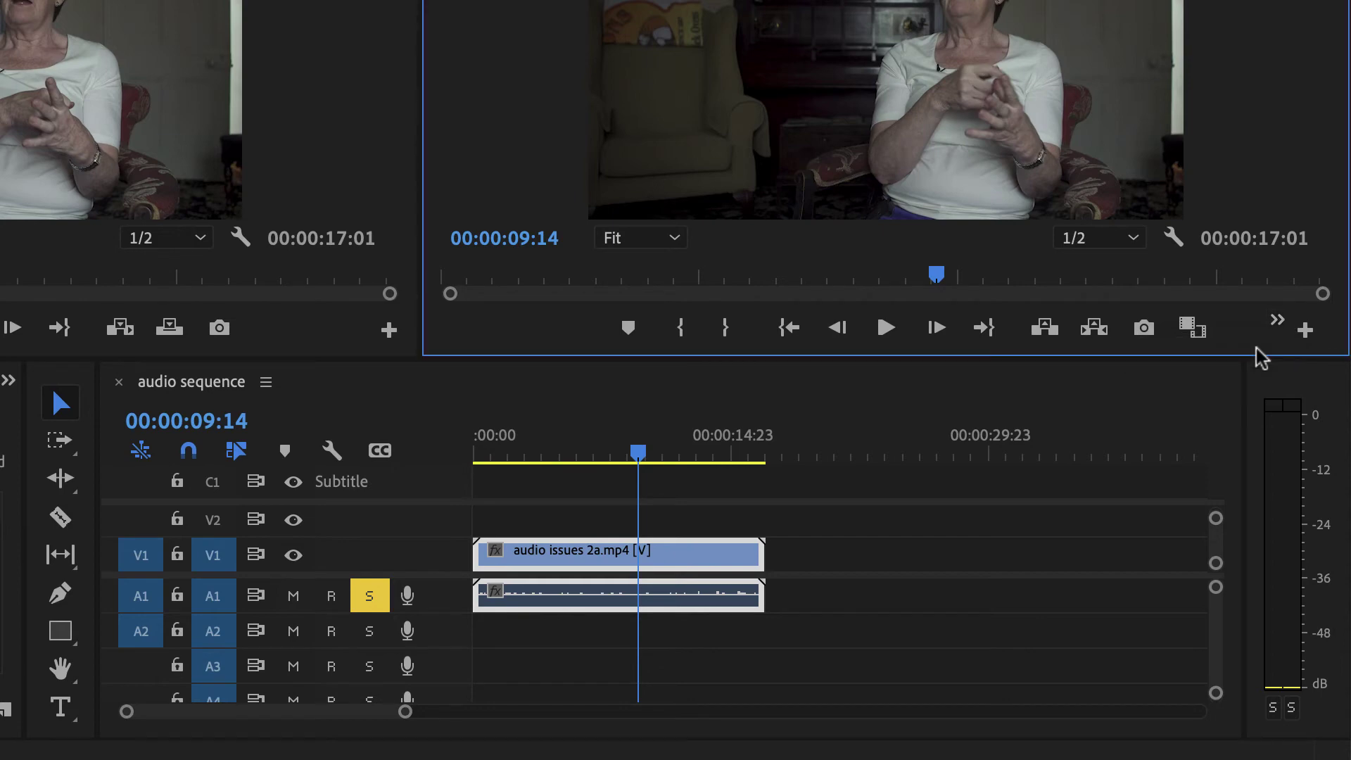
click(1307, 332)
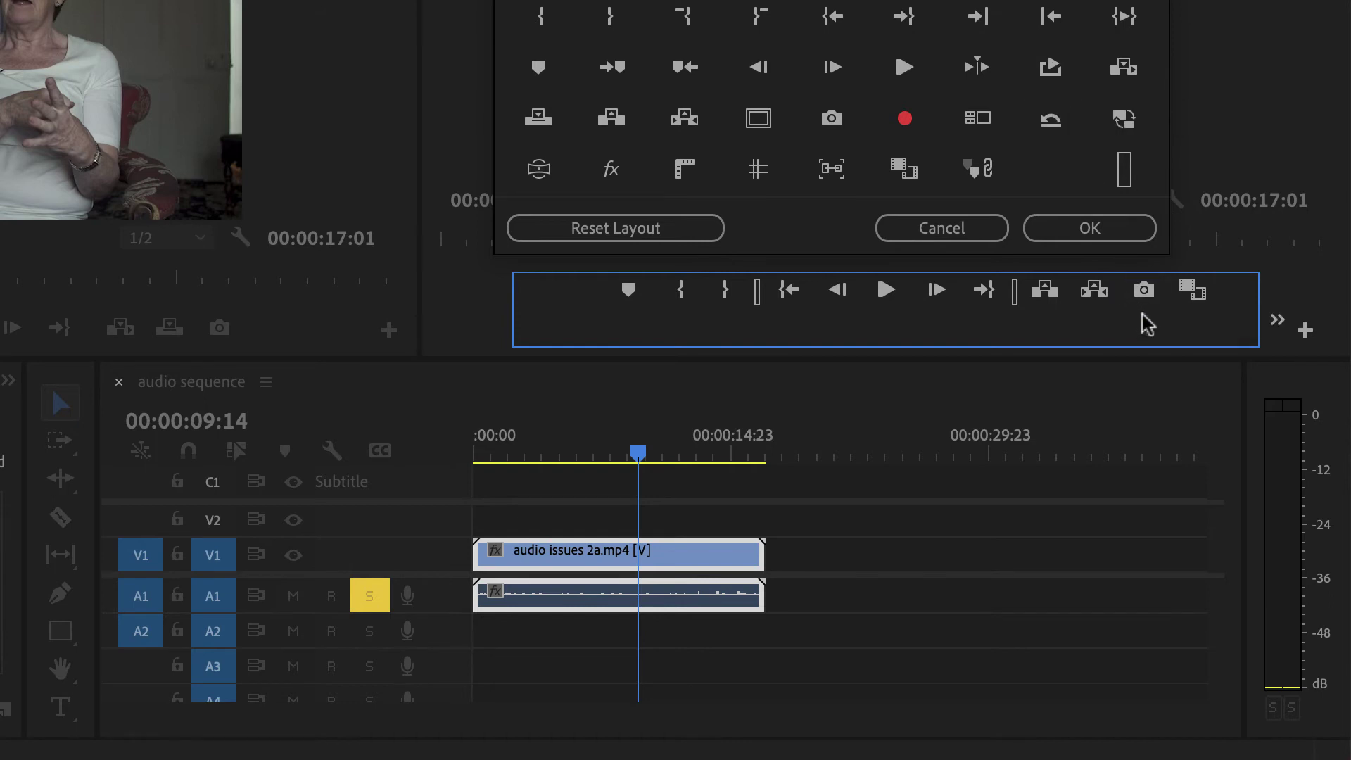
click(975, 236)
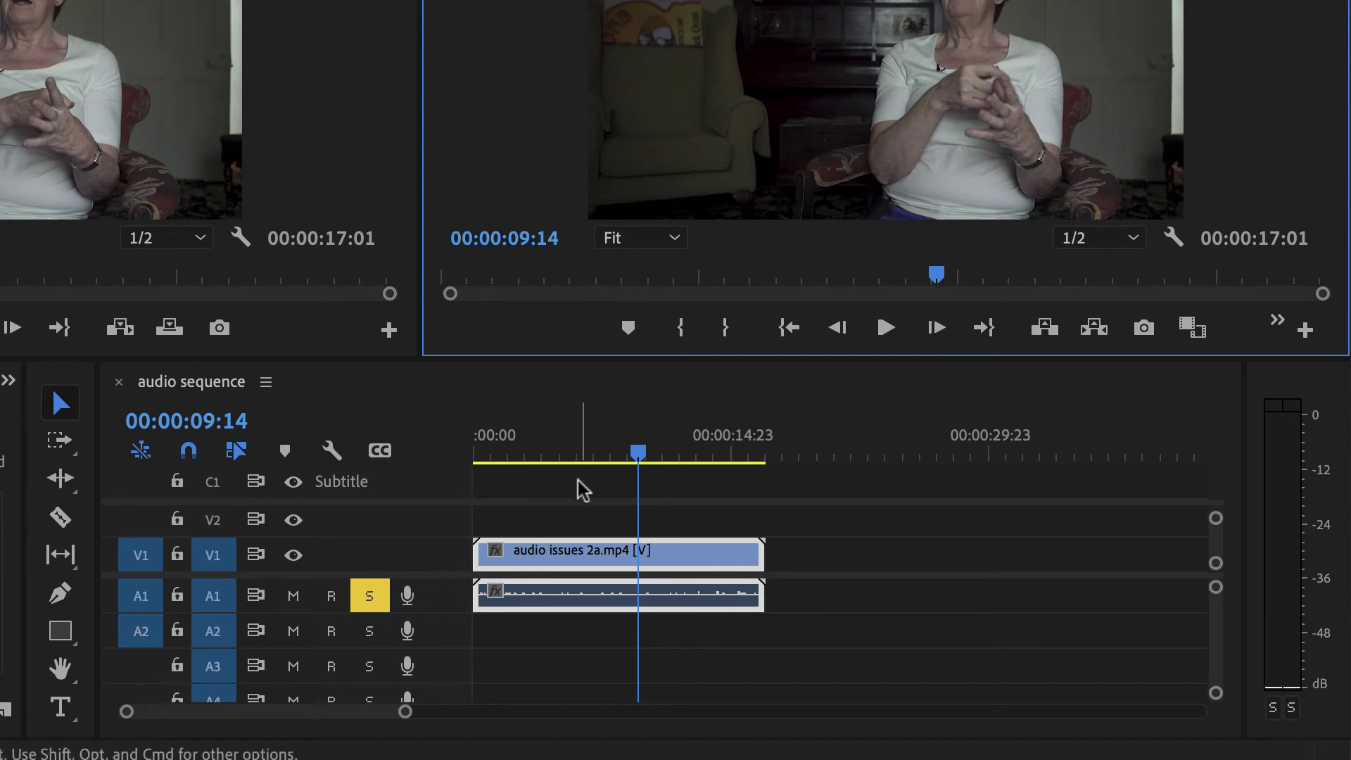
- Play the audio issues 2a.mp4 clip in the sequence and adjust its audio gain by 9 dB
key(space)
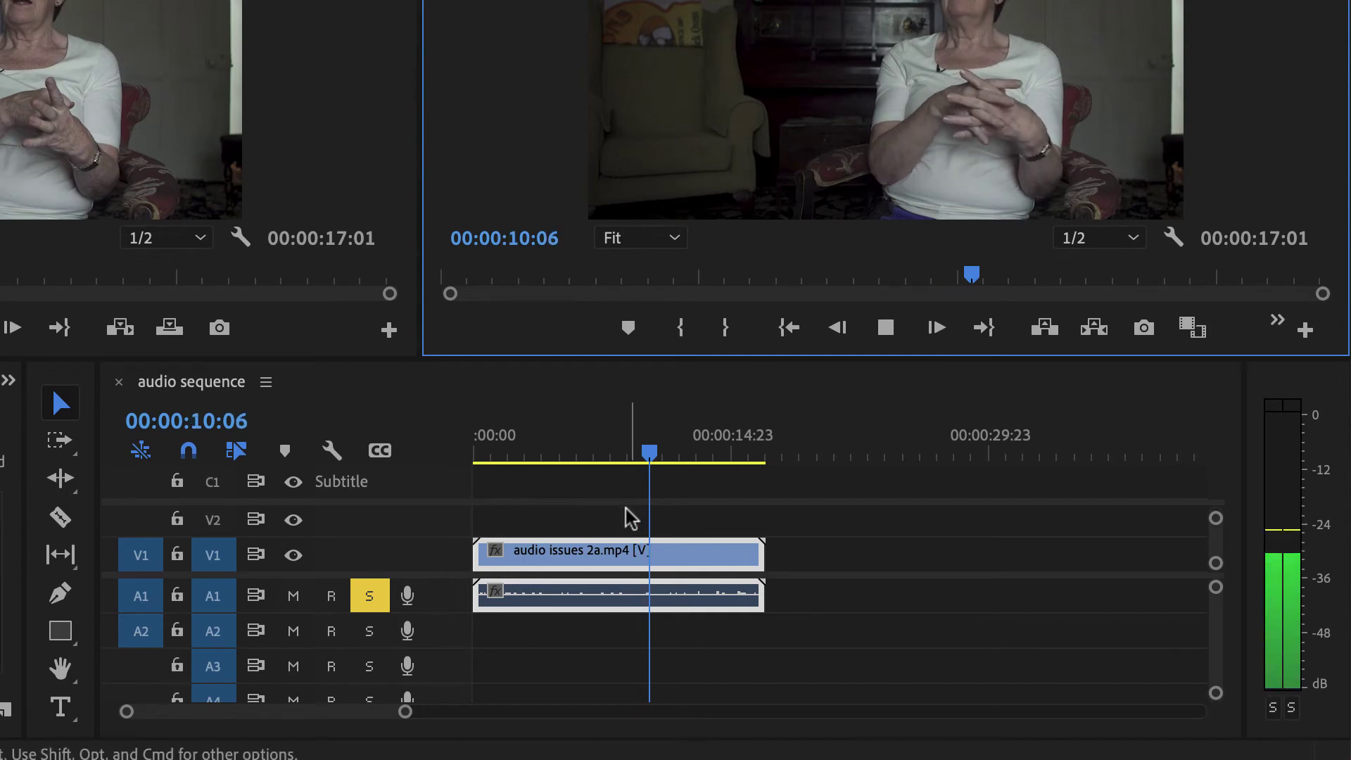
click(628, 569)
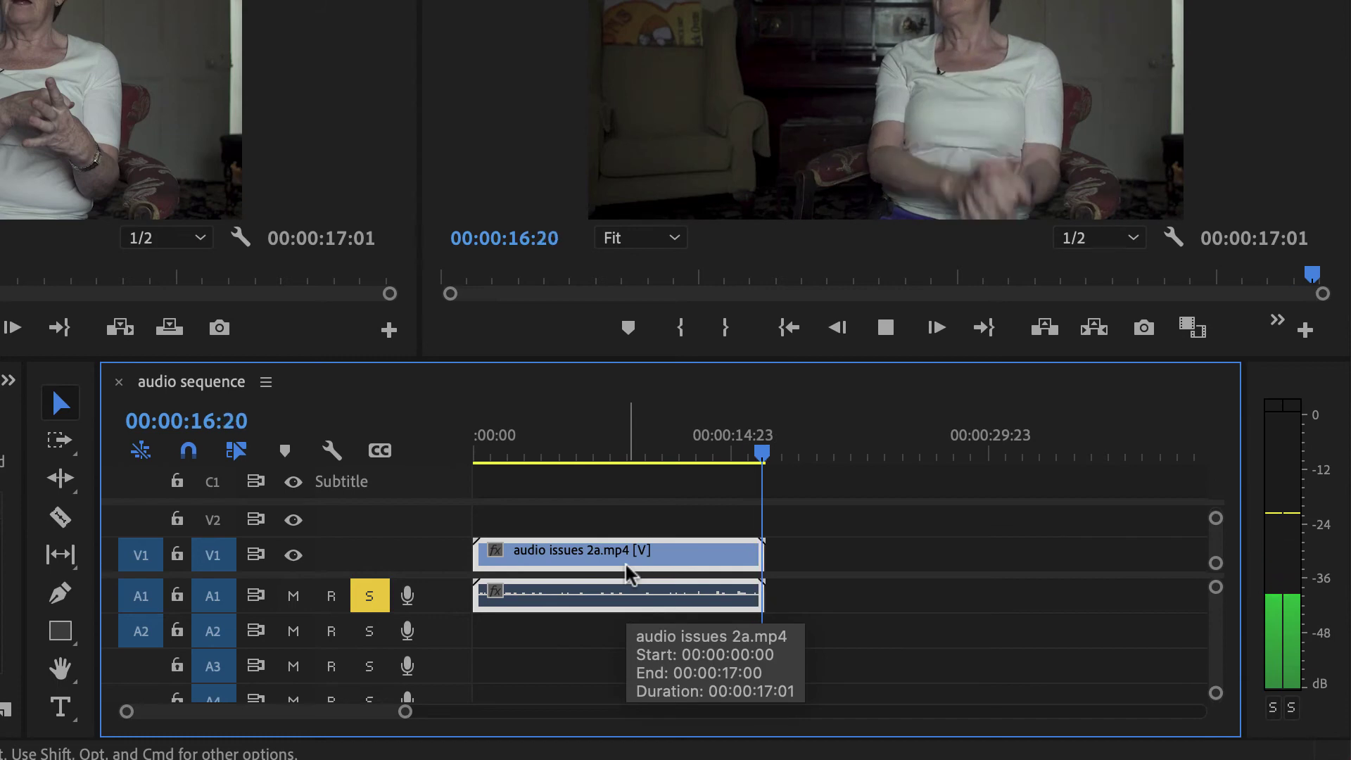
key(g)
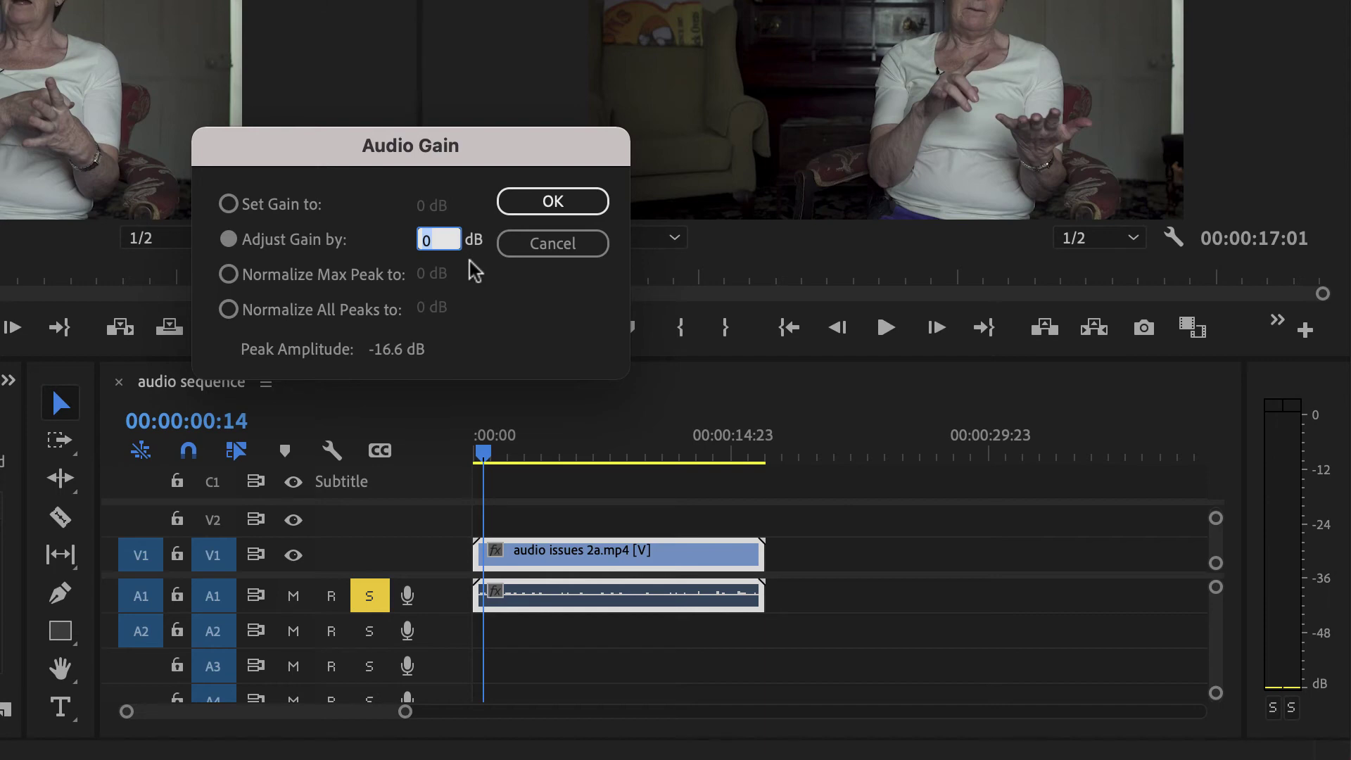
text(9)
click(526, 204)
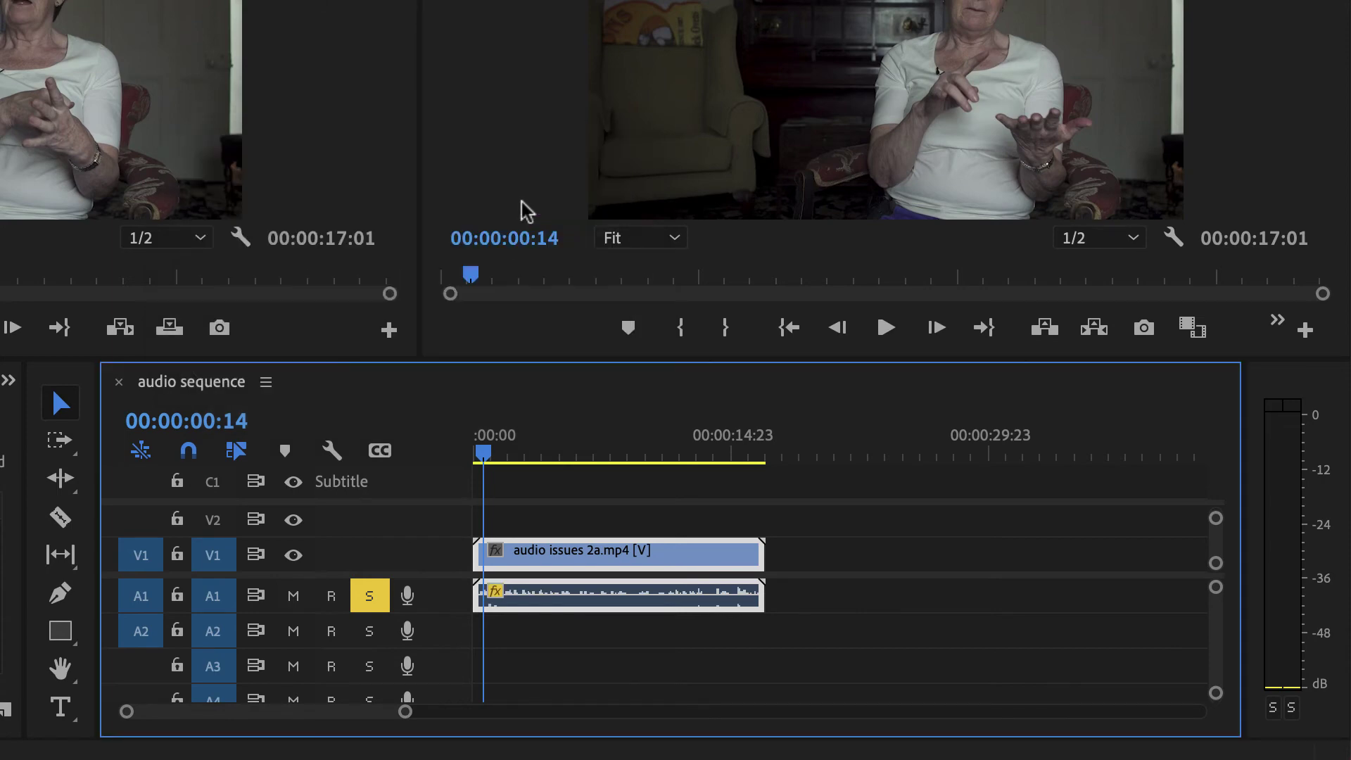
- Play the boosted clip to check its level and adjust its audio gain by a further 3 dB
key(space)
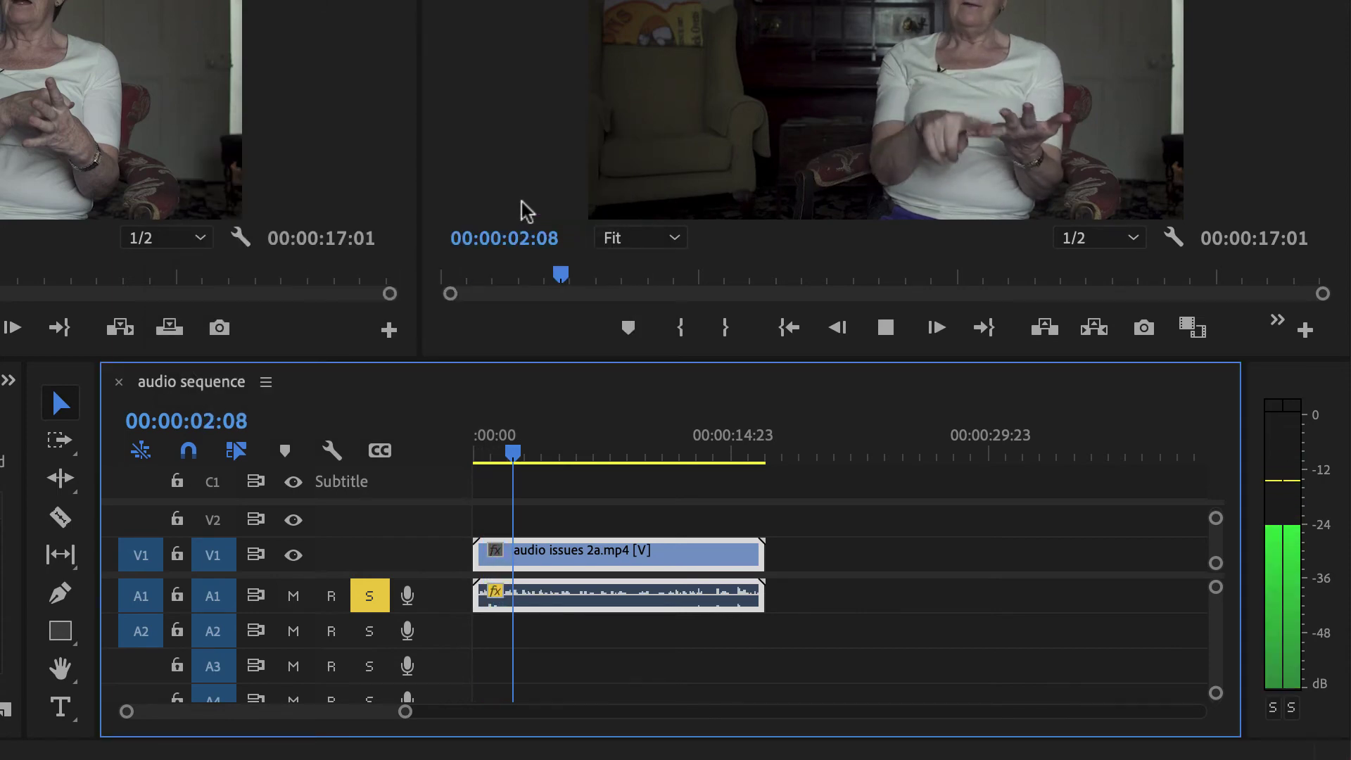
key(g)
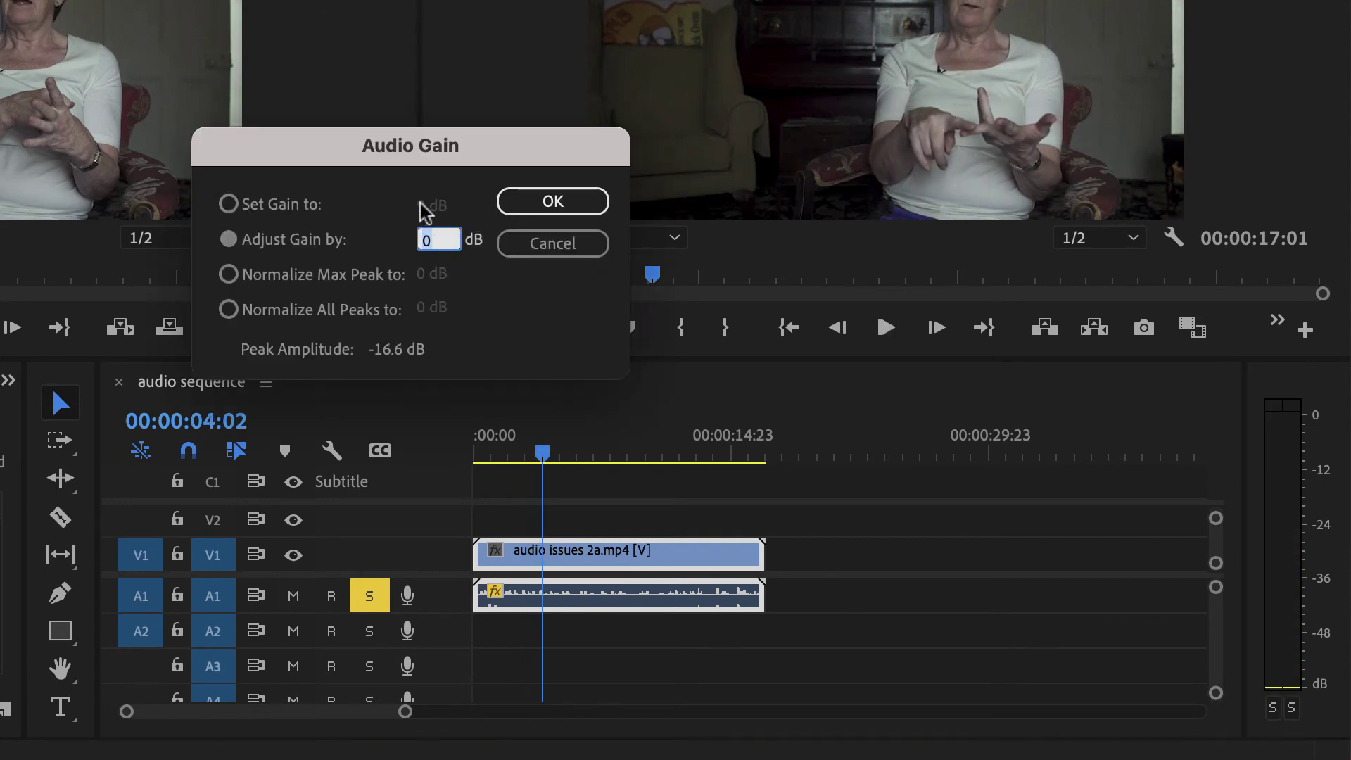
text(3)
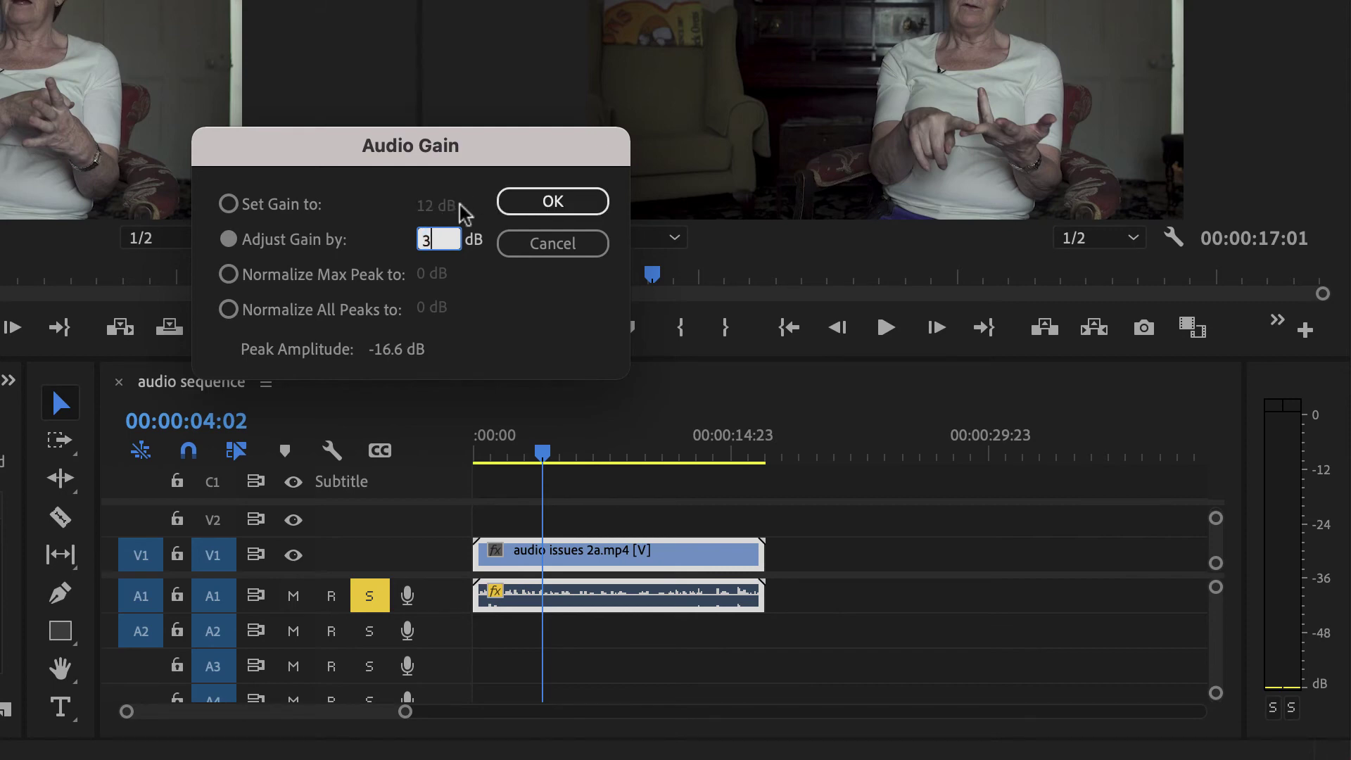
click(532, 202)
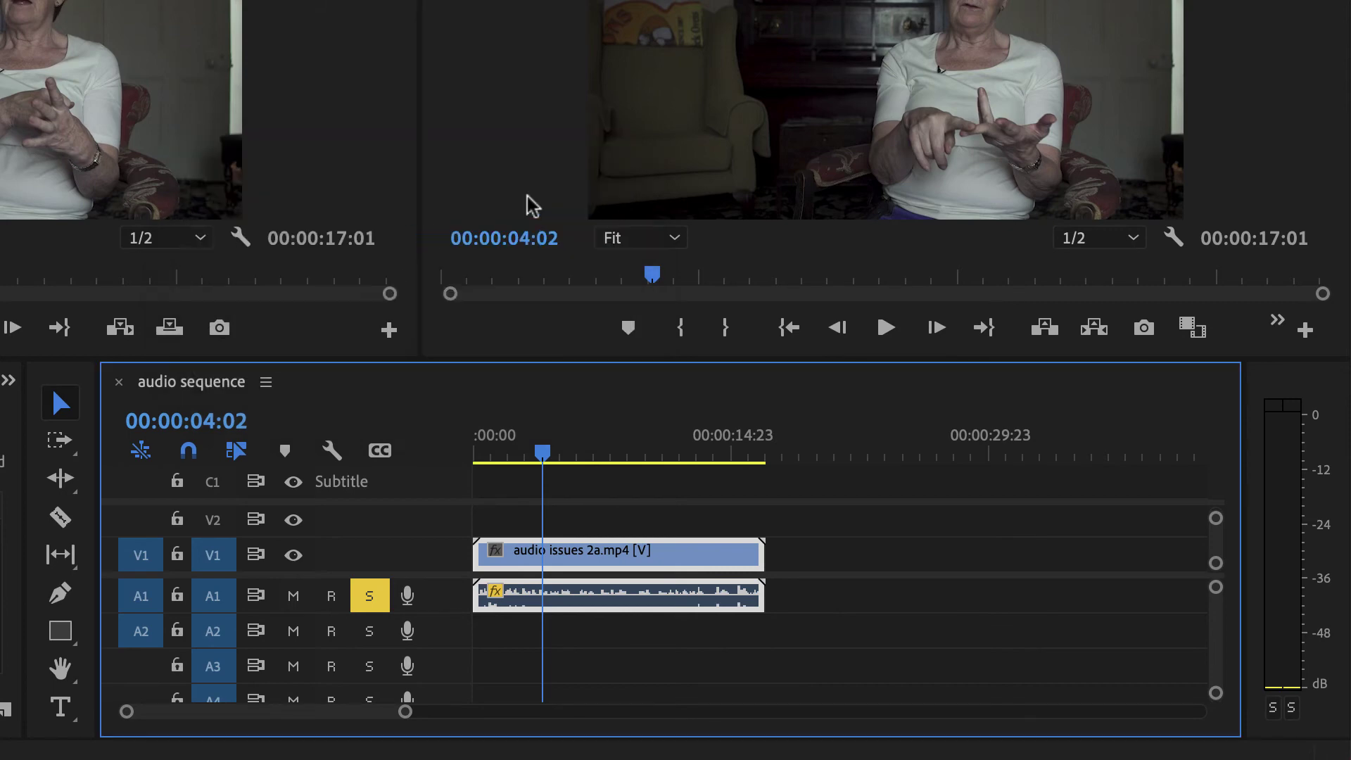
- Play the audio issues 2a.mp4 clip from about 00:00:04:02 and check its levels on the audio meters
key(space)
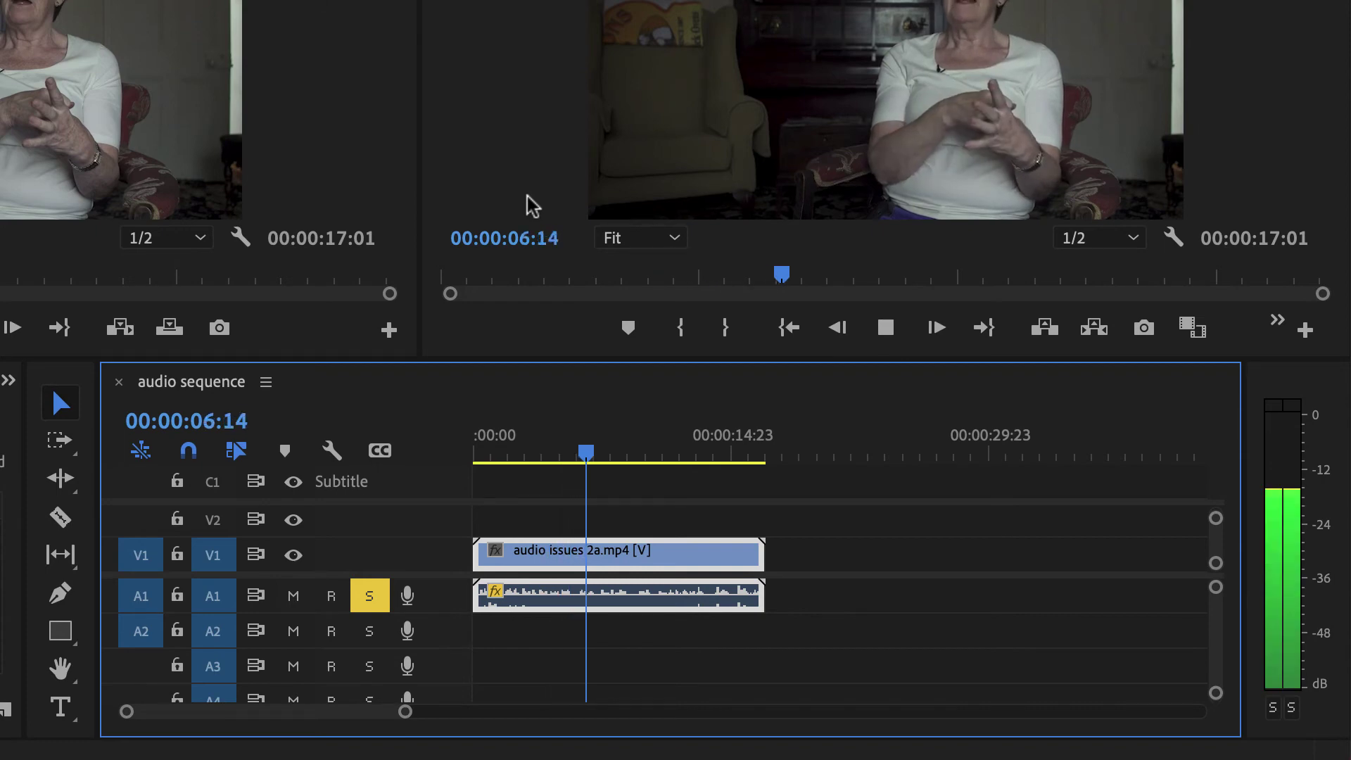
key(space)
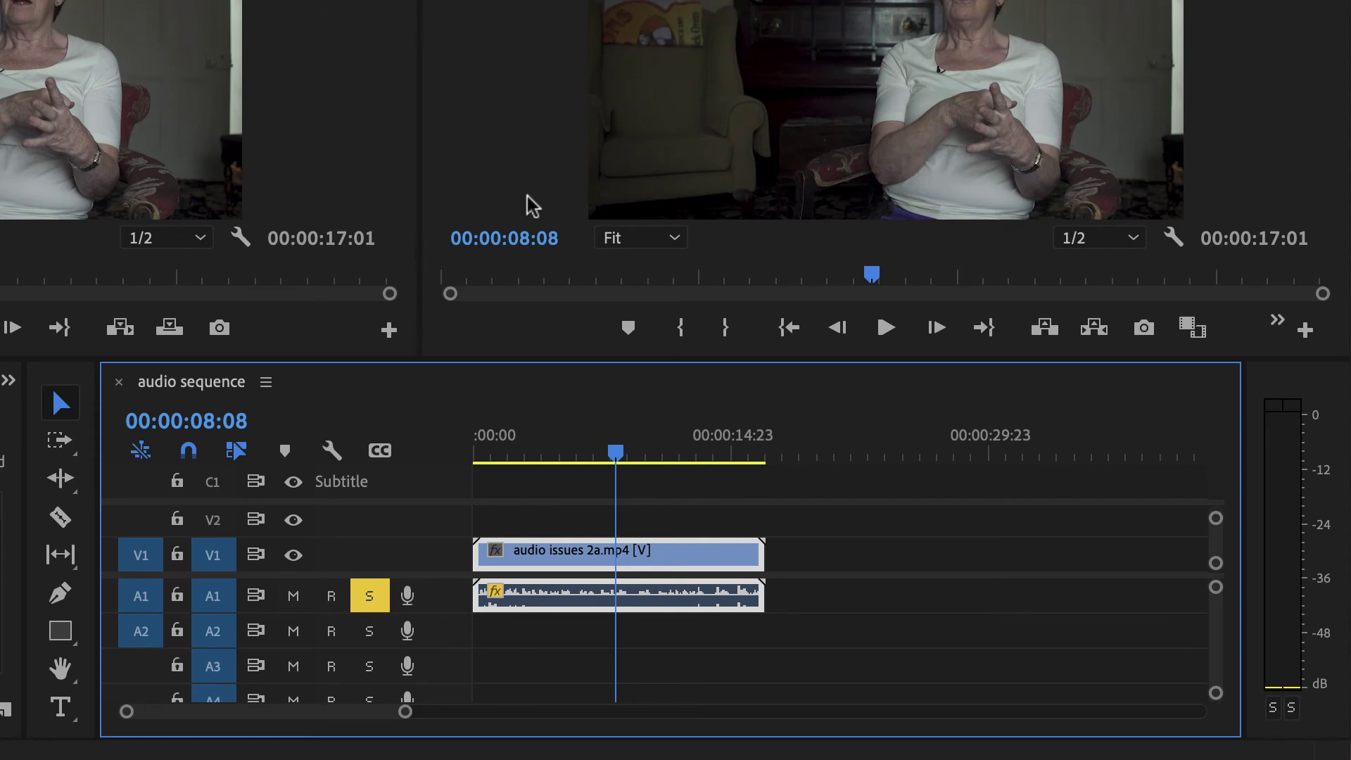
key(space)
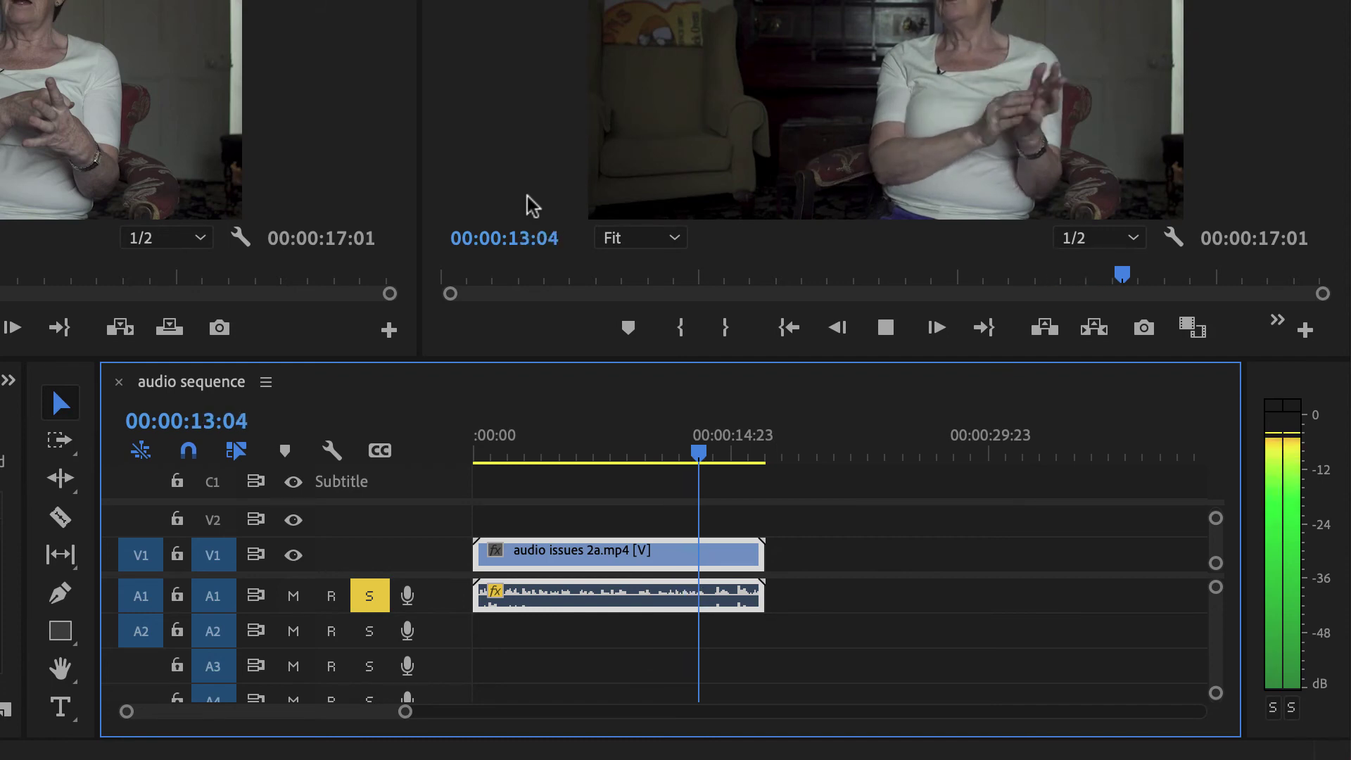
key(space)
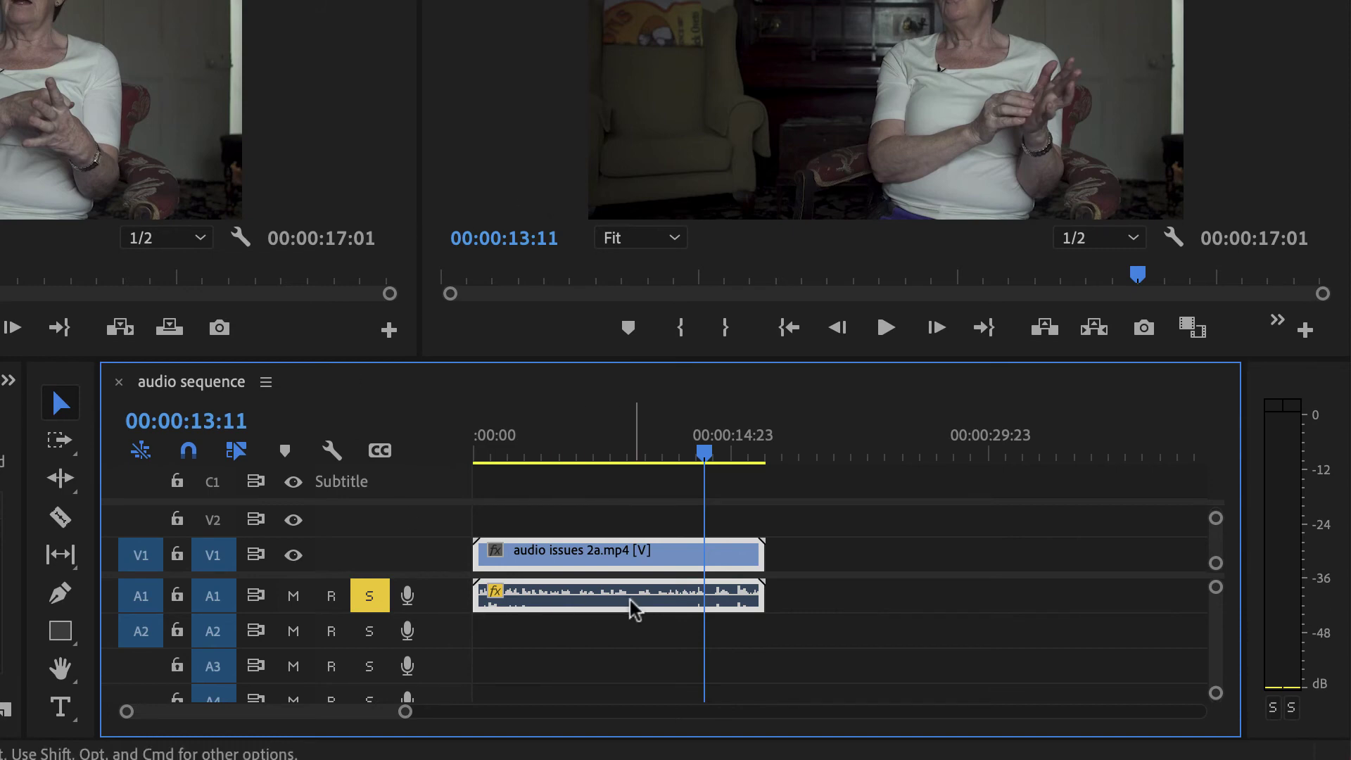
mouse_move(635, 606)
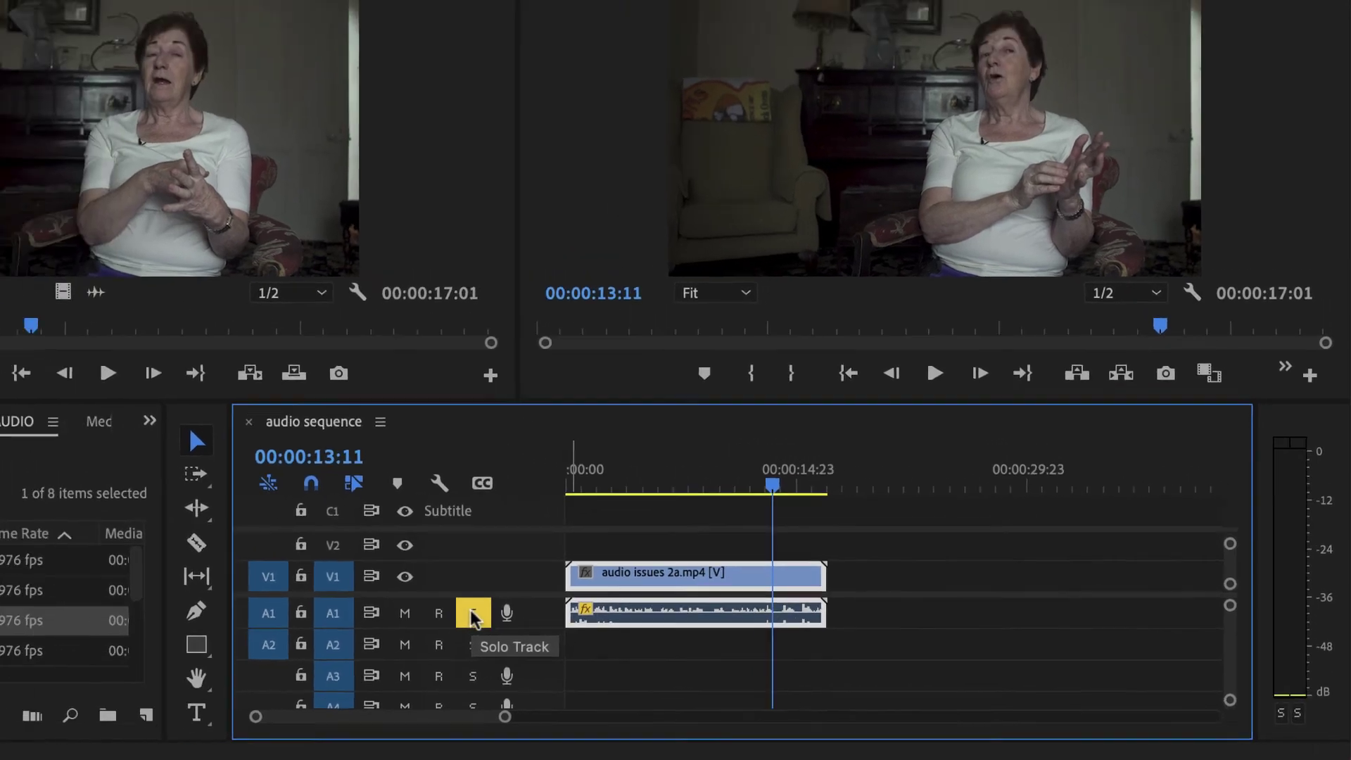
- Turn off solo on track A1 and delete the audio issues 2a.mp4 clip from the audio sequence
click(473, 612)
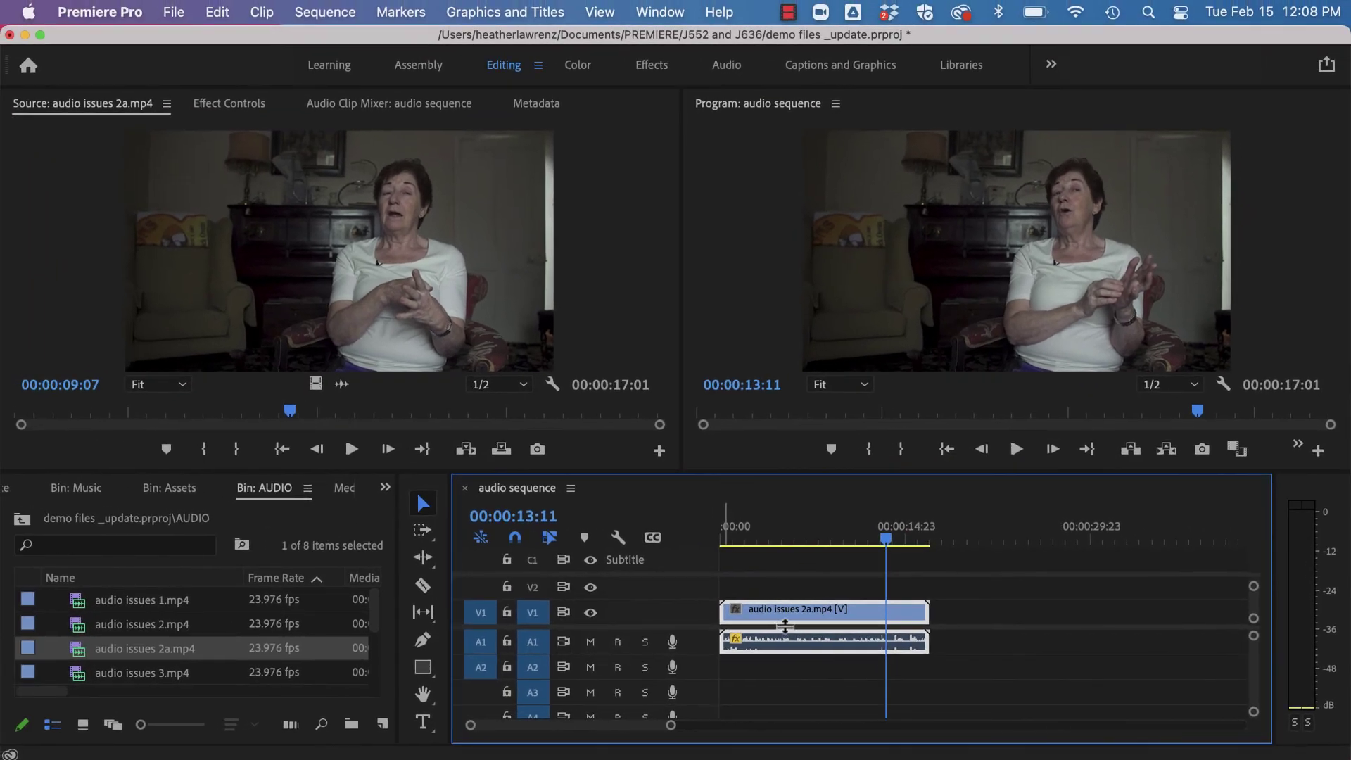
key(Delete)
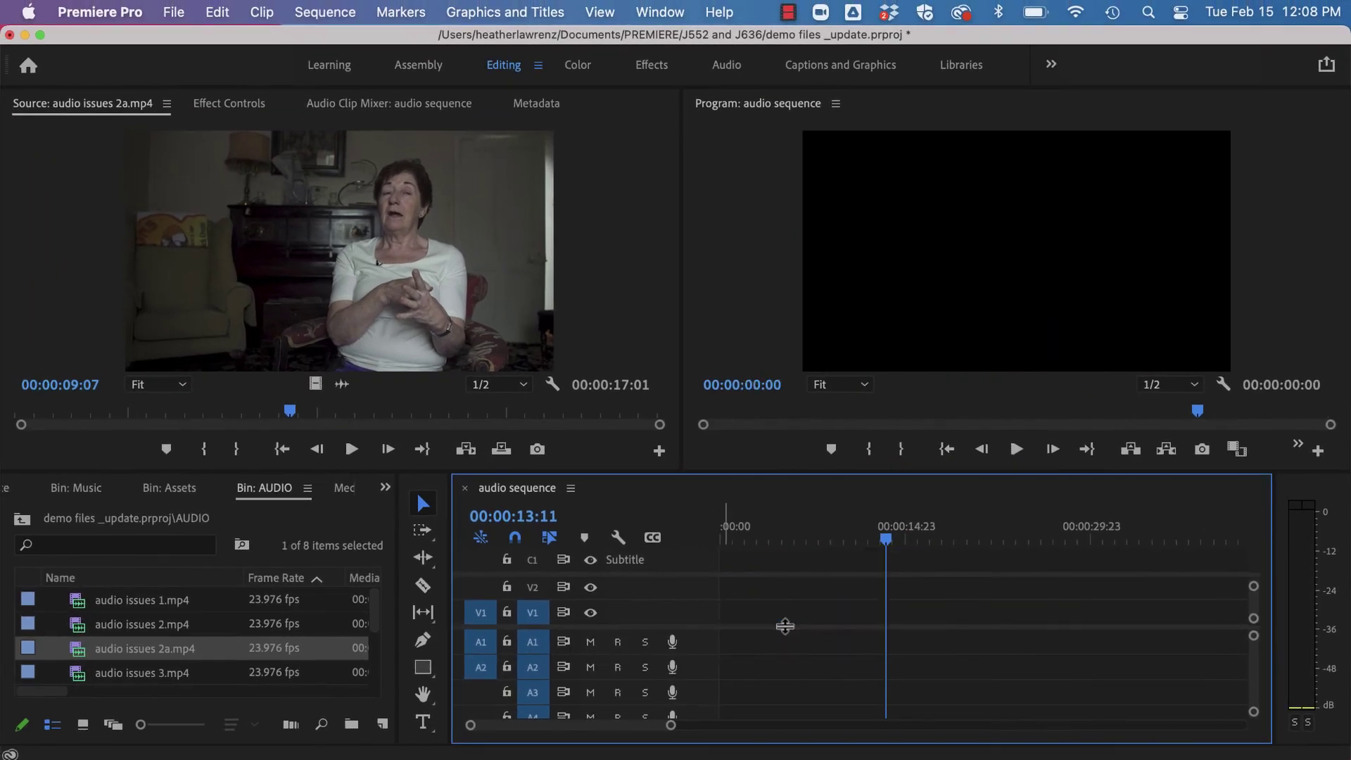
scroll(109, 639, down, 3)
scroll(109, 639, down, 1)
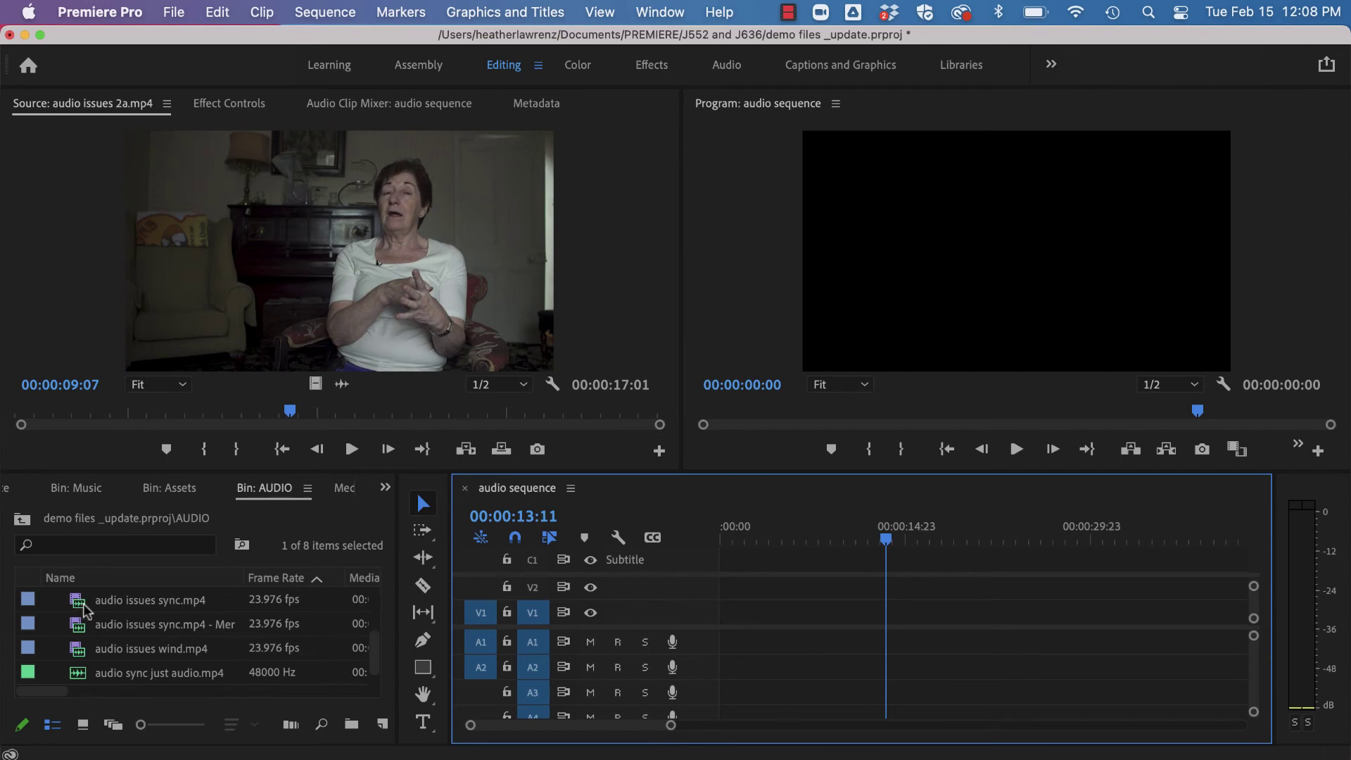
- Open the audio issues sync.mp4 clip in the source monitor and play it from about 00:00:12:04
click(85, 607)
double_click(85, 606)
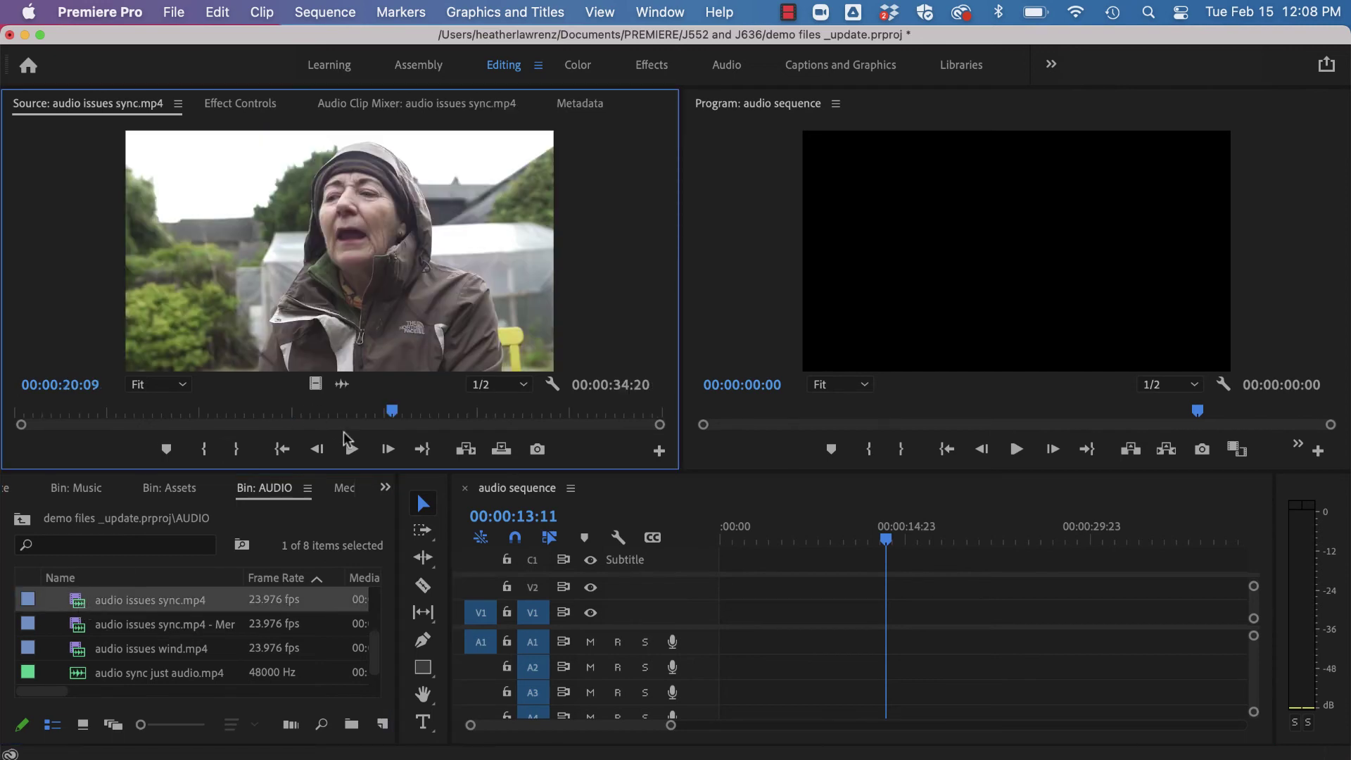
drag(397, 415, 240, 416)
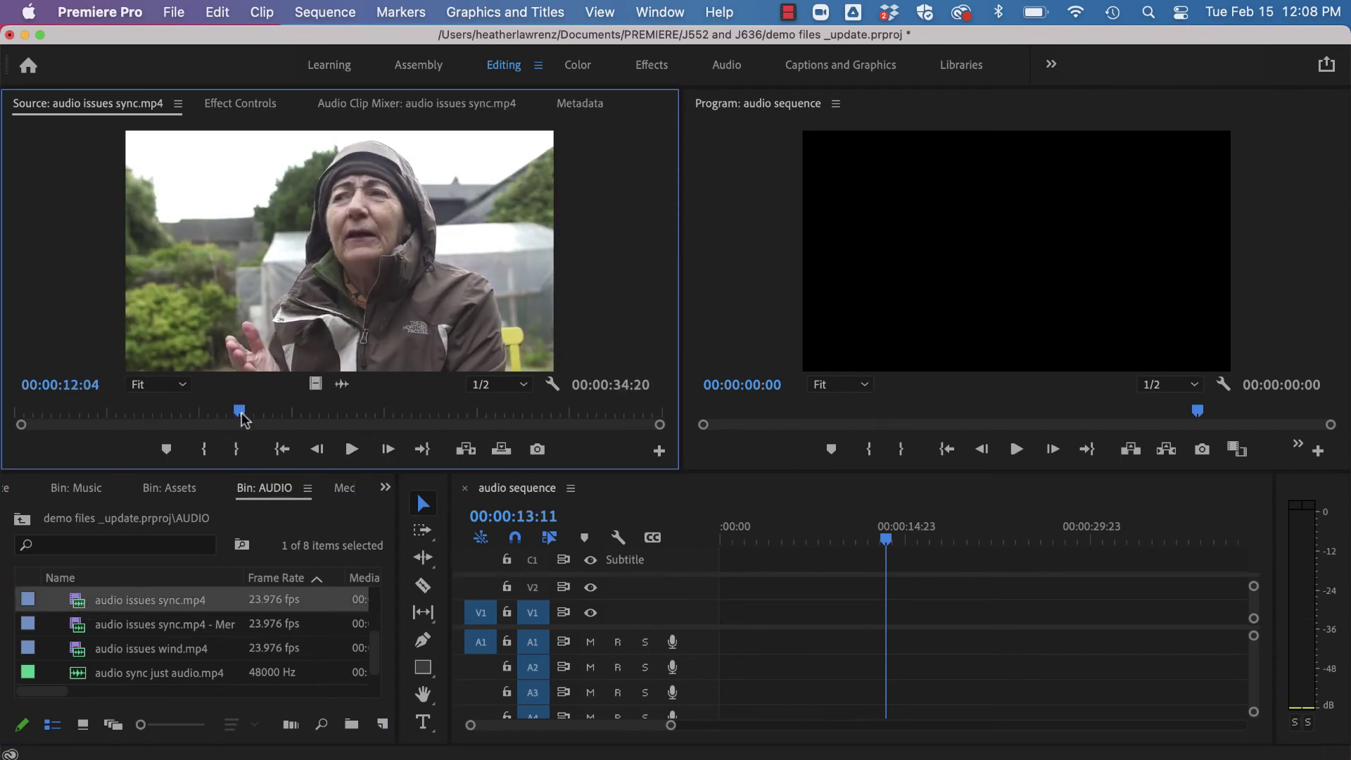
click(351, 449)
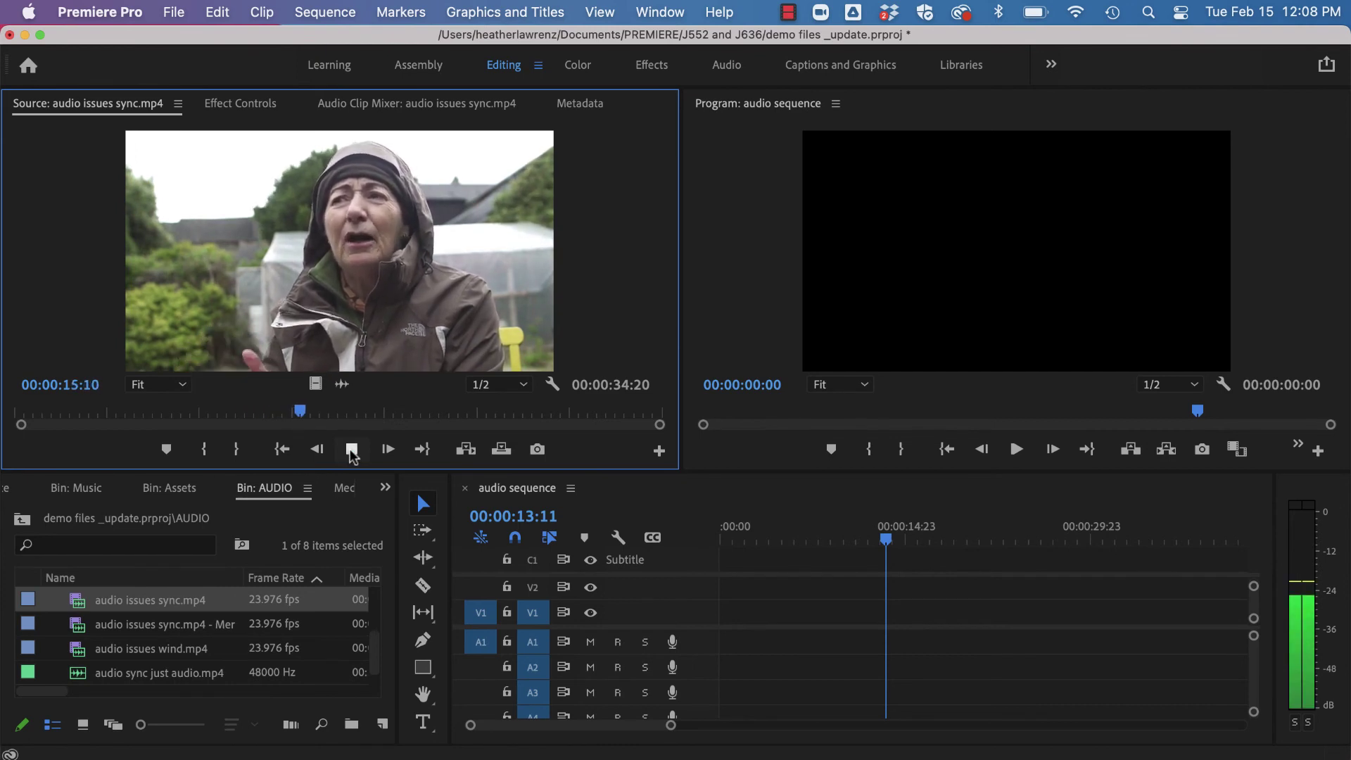
click(351, 451)
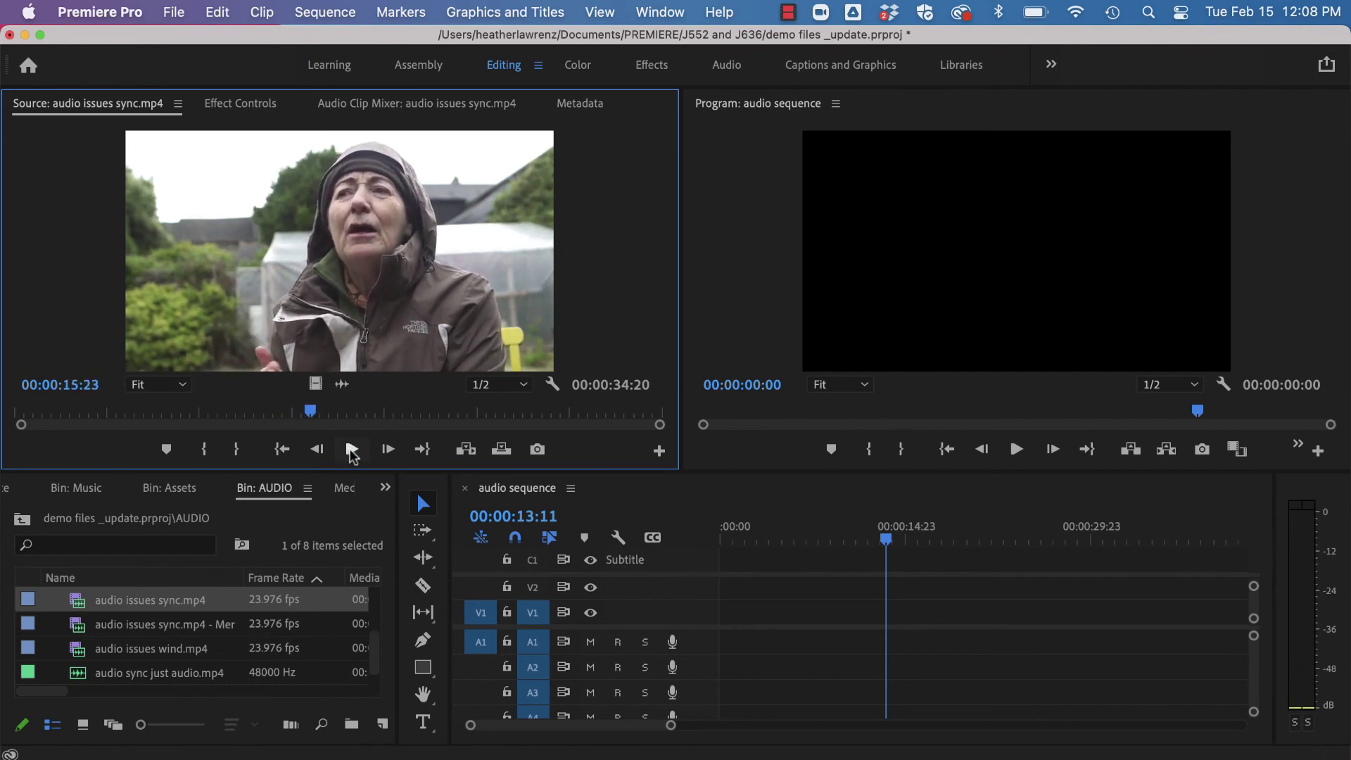
- Open the audio sync just audio.mp4 clip in the source monitor and play part of it
click(112, 673)
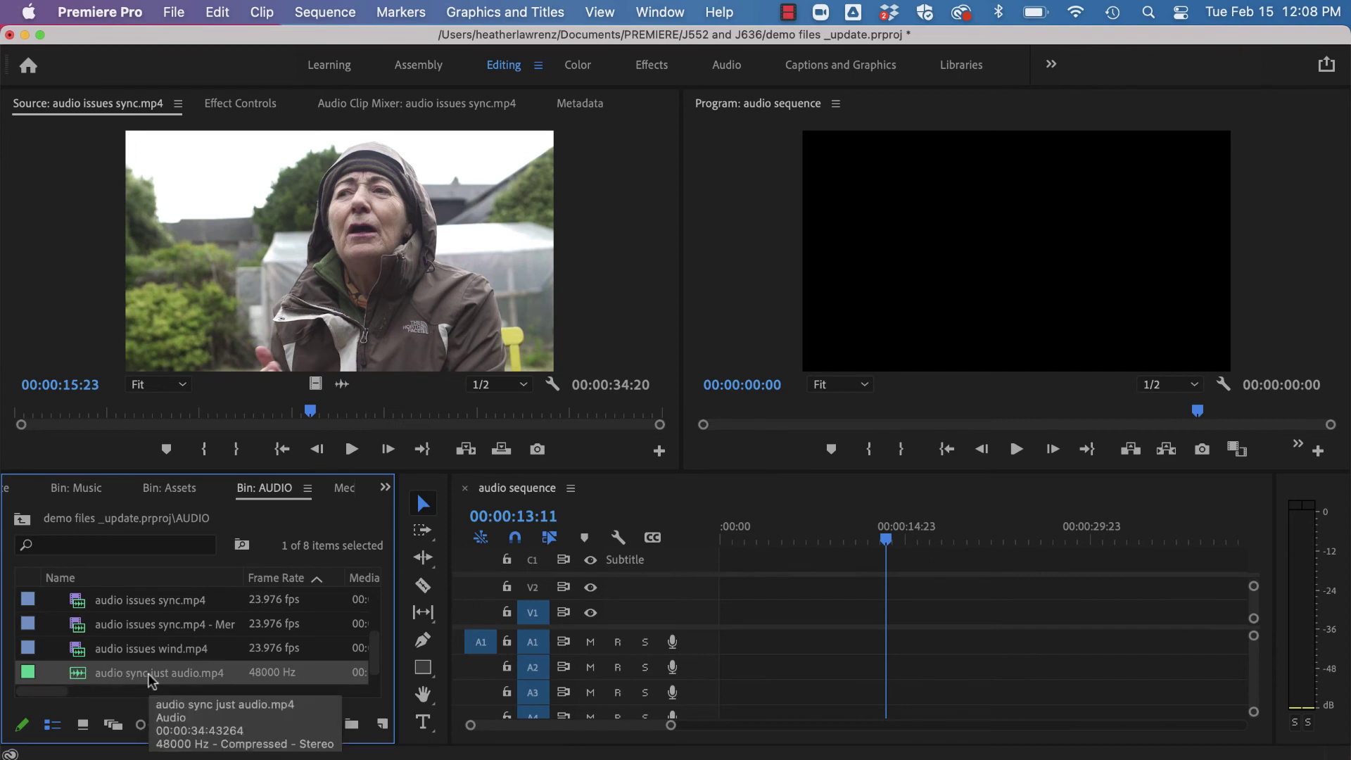
click(149, 674)
double_click(78, 674)
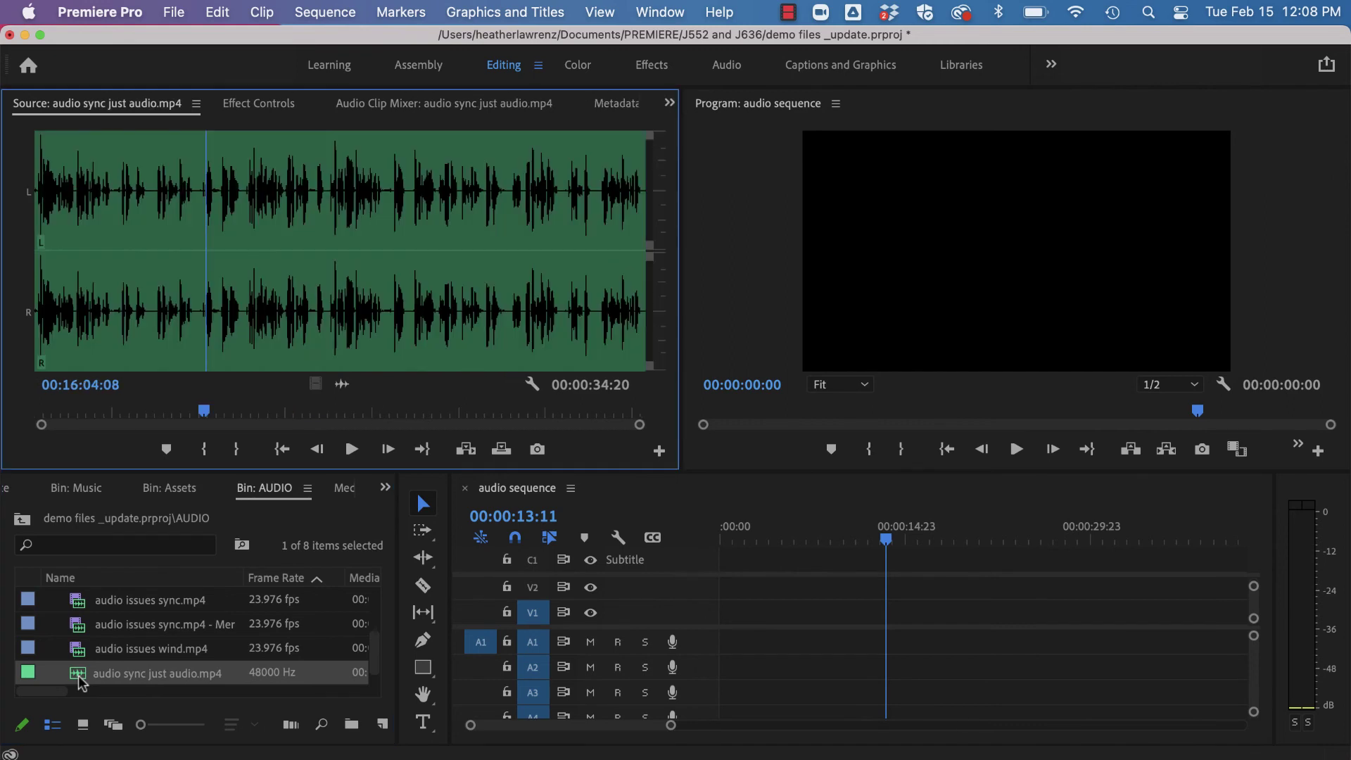
click(351, 450)
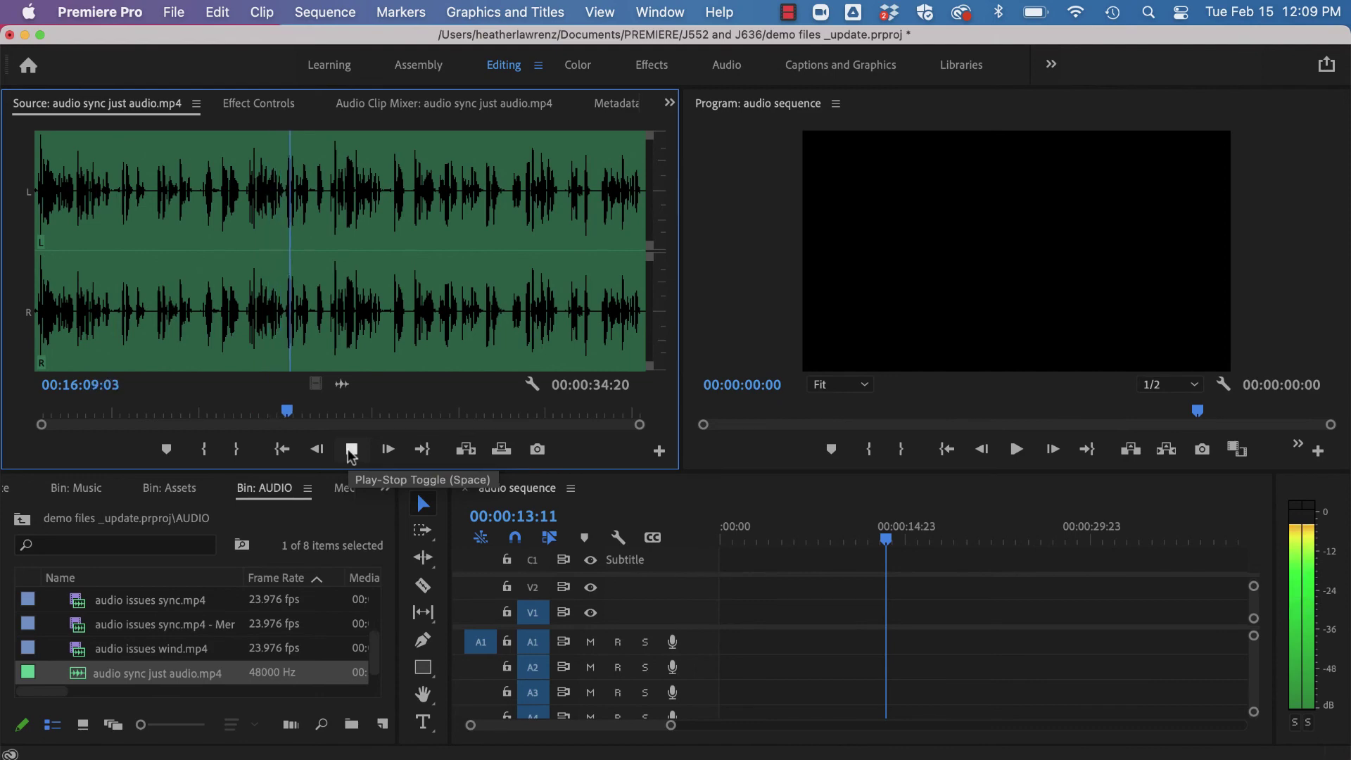
click(351, 451)
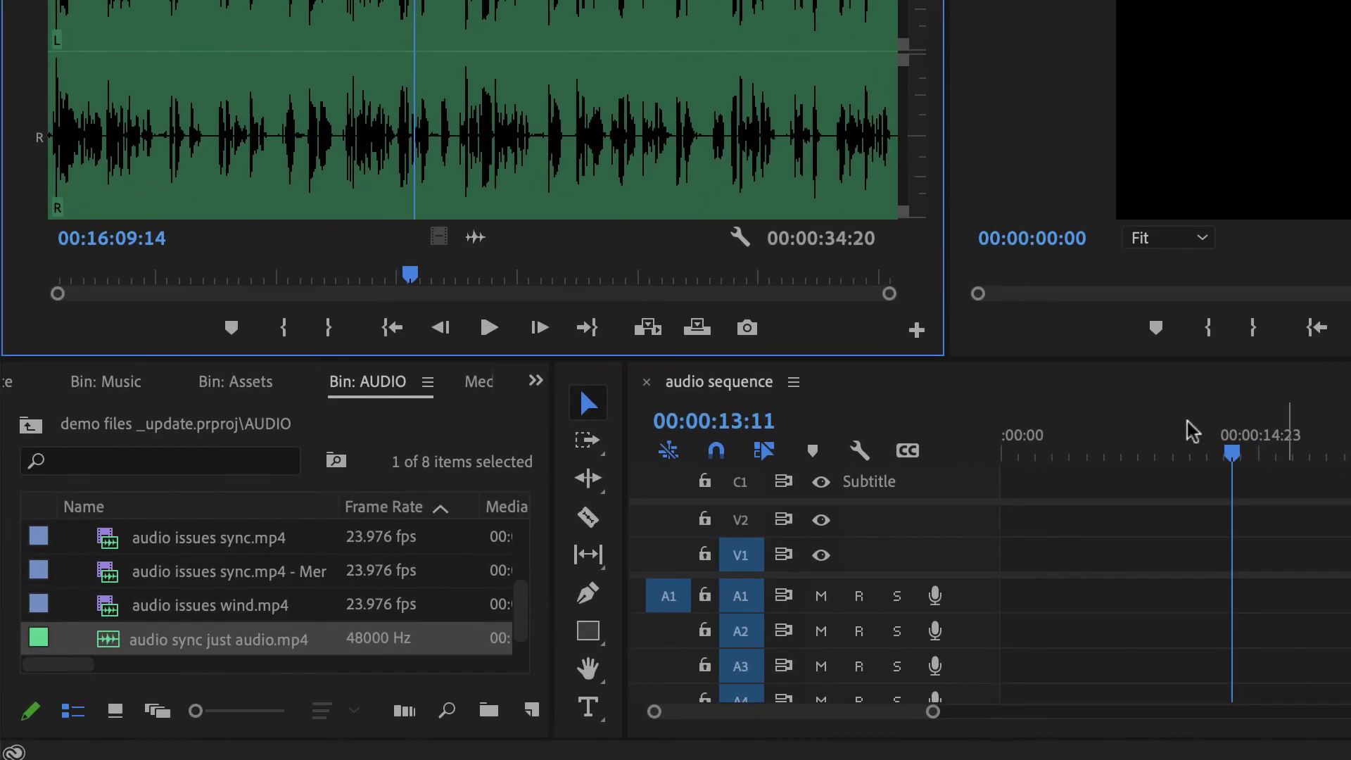
- Merge audio issues sync.mp4 with audio sync just audio.mp4, synchronized by audio with the AV clip's audio removed, named audio issues sync.mp4 - Merged2
ctrl+click(243, 545)
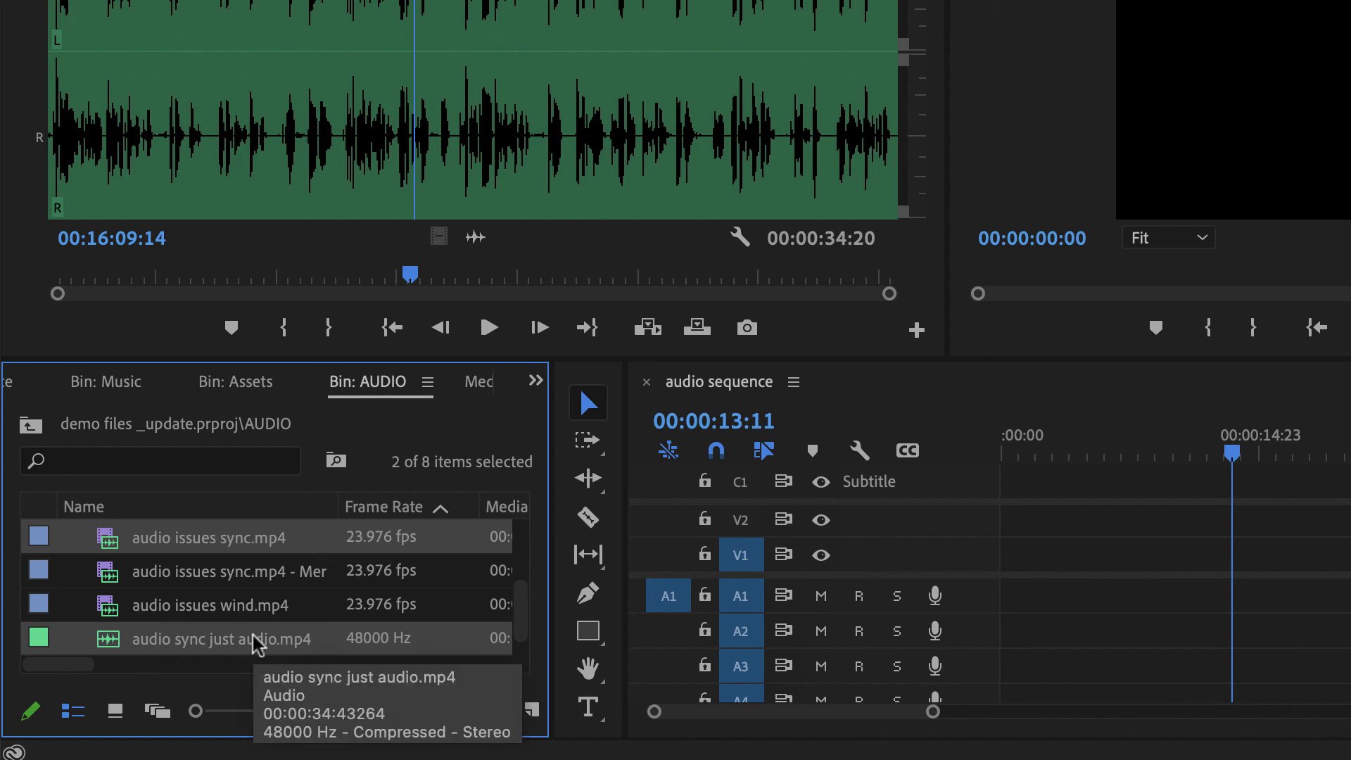
right_click(241, 543)
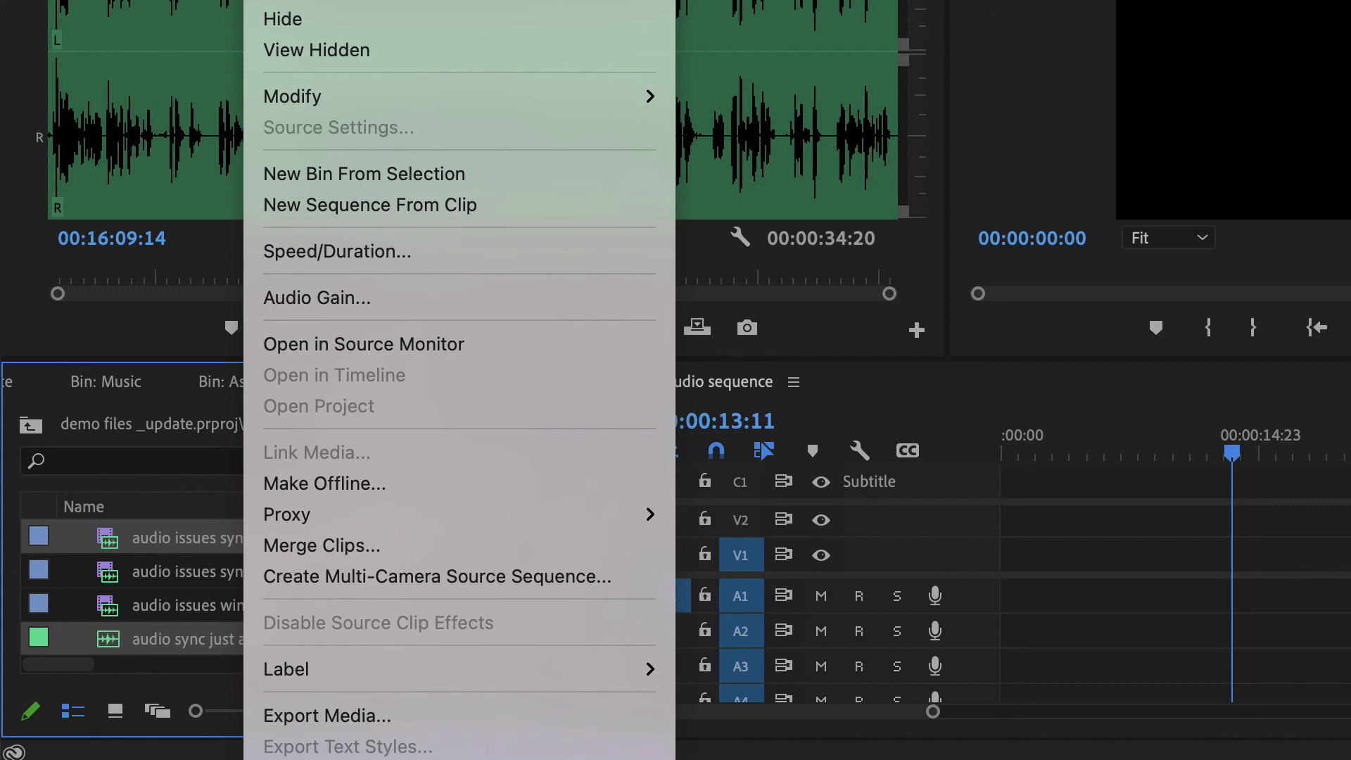
click(328, 546)
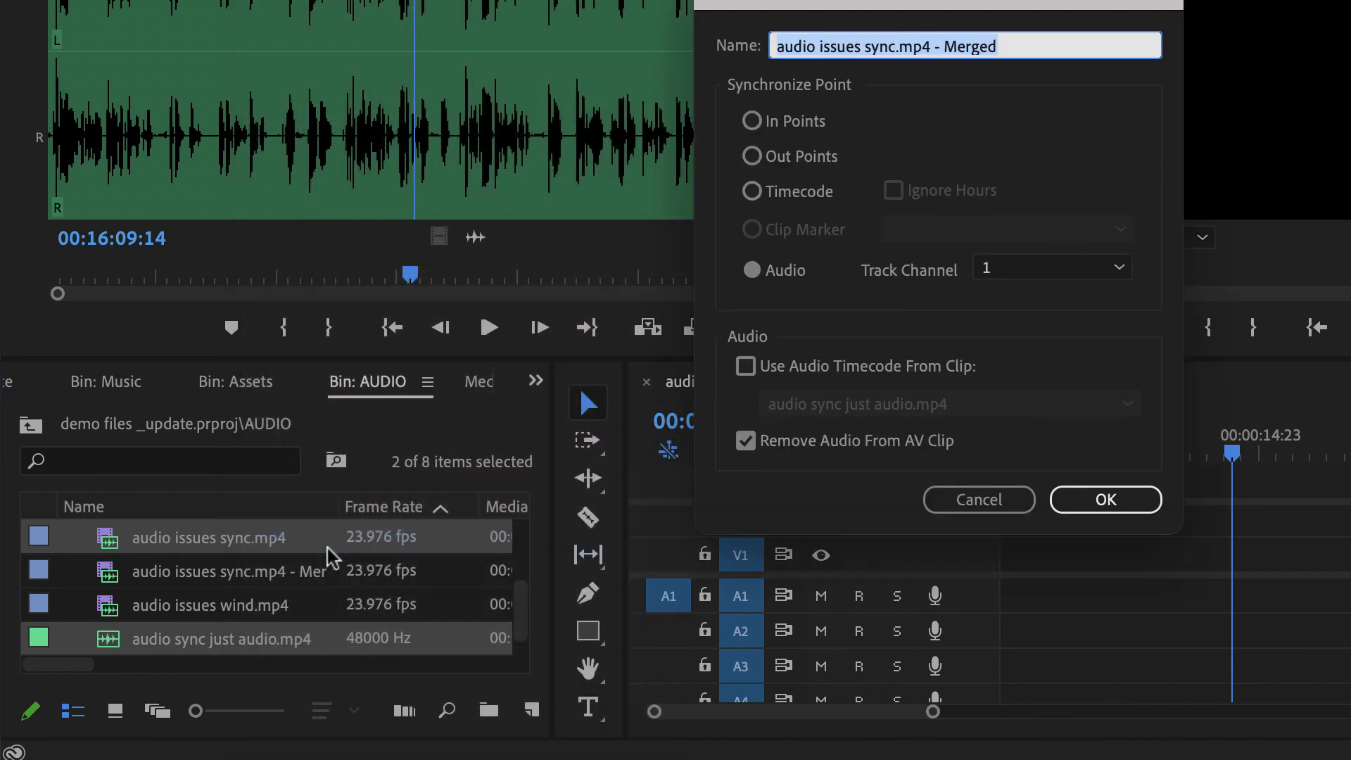
click(1044, 44)
text(2)
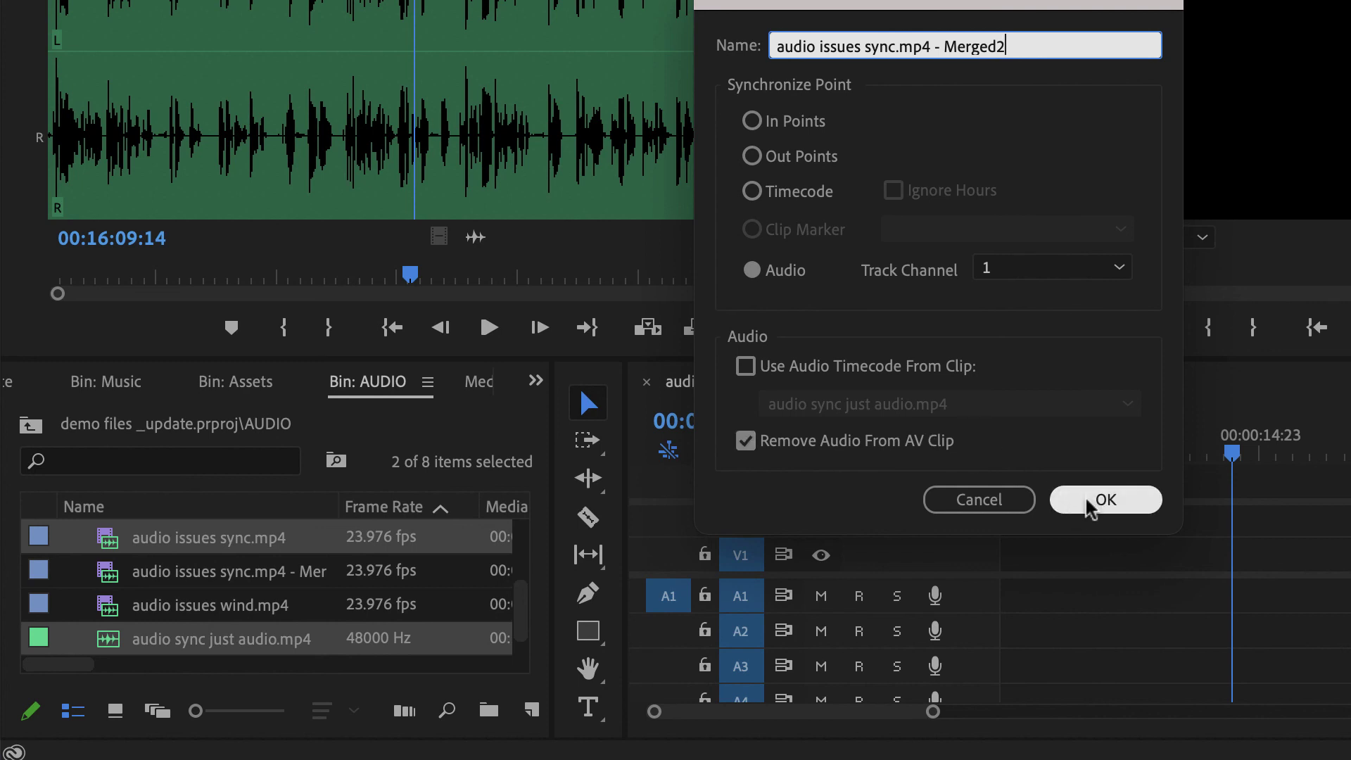
click(1105, 500)
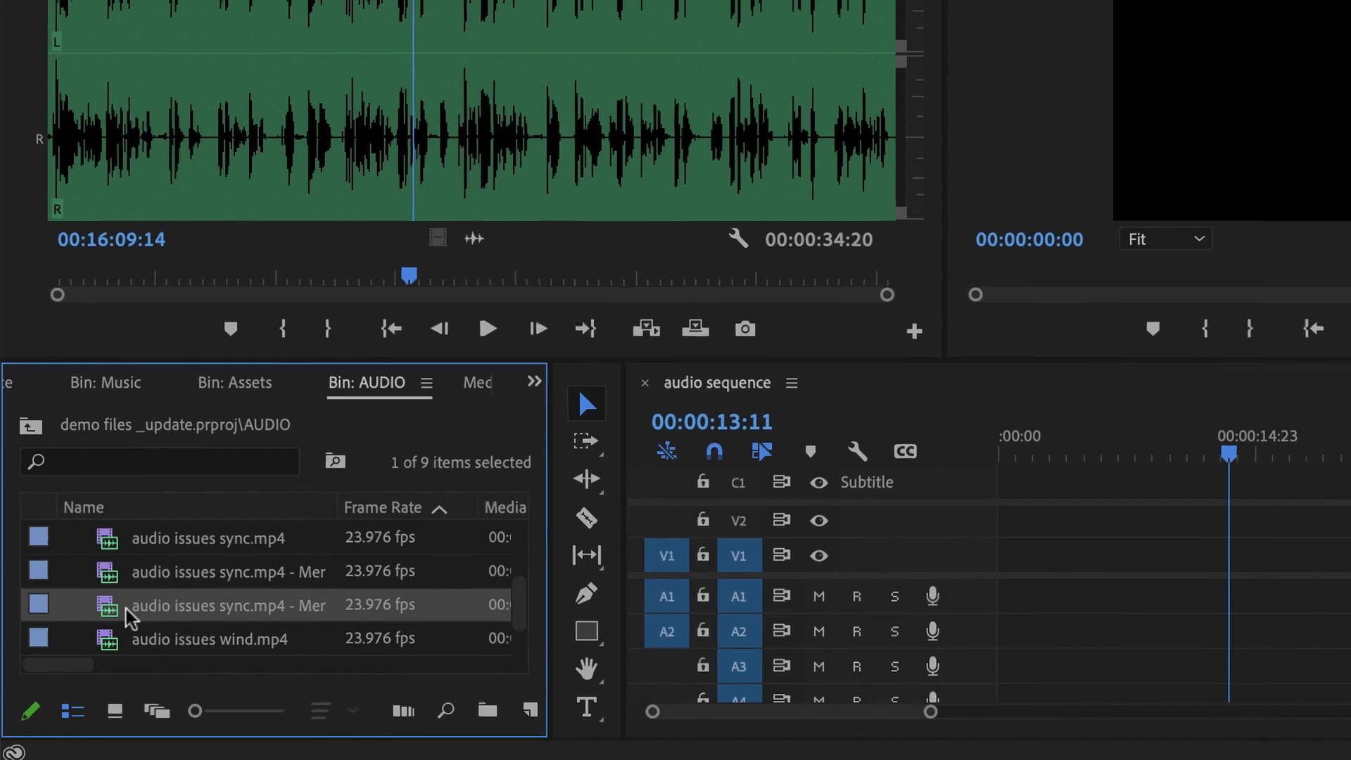
- Place the Merged2 clip at the start of the audio sequence on V1, A1 and A2, and play it to check the sync
drag(131, 618, 998, 599)
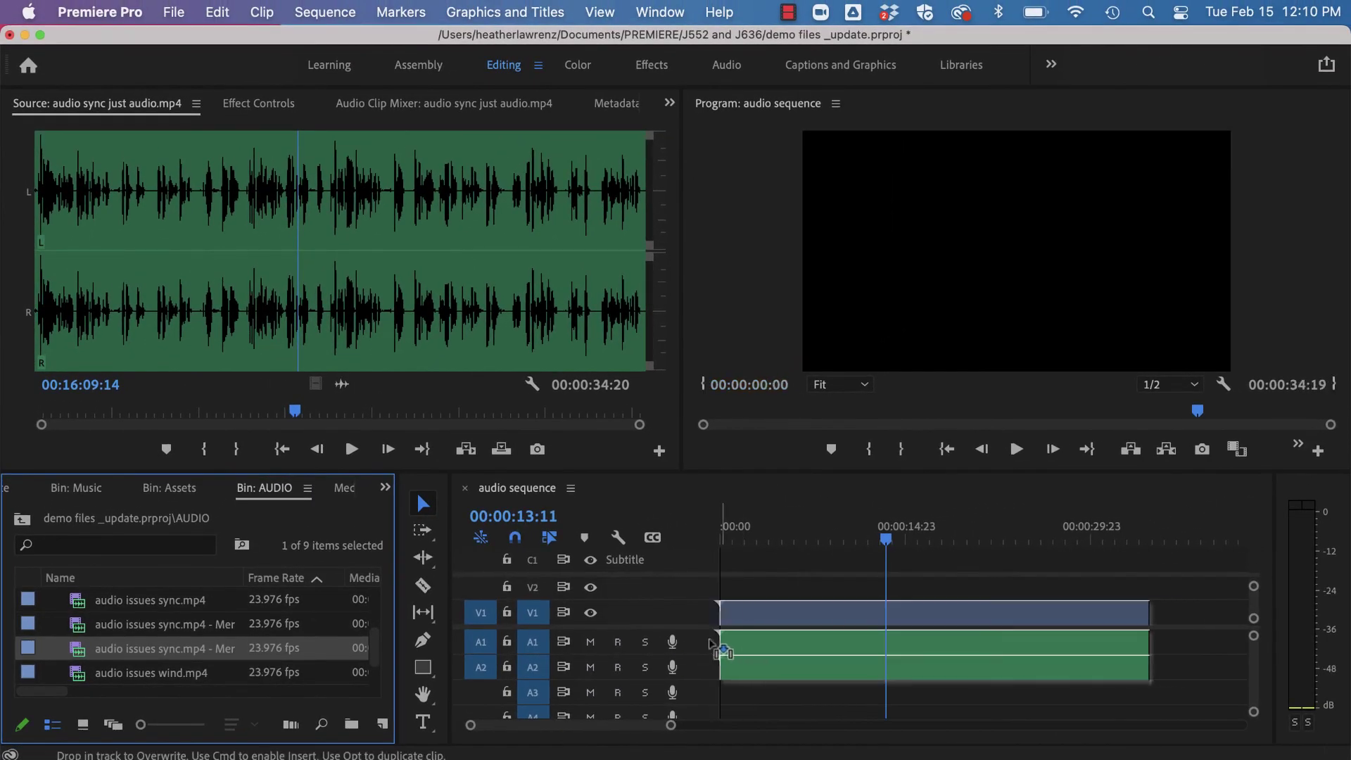
drag(712, 646, 713, 646)
key(space)
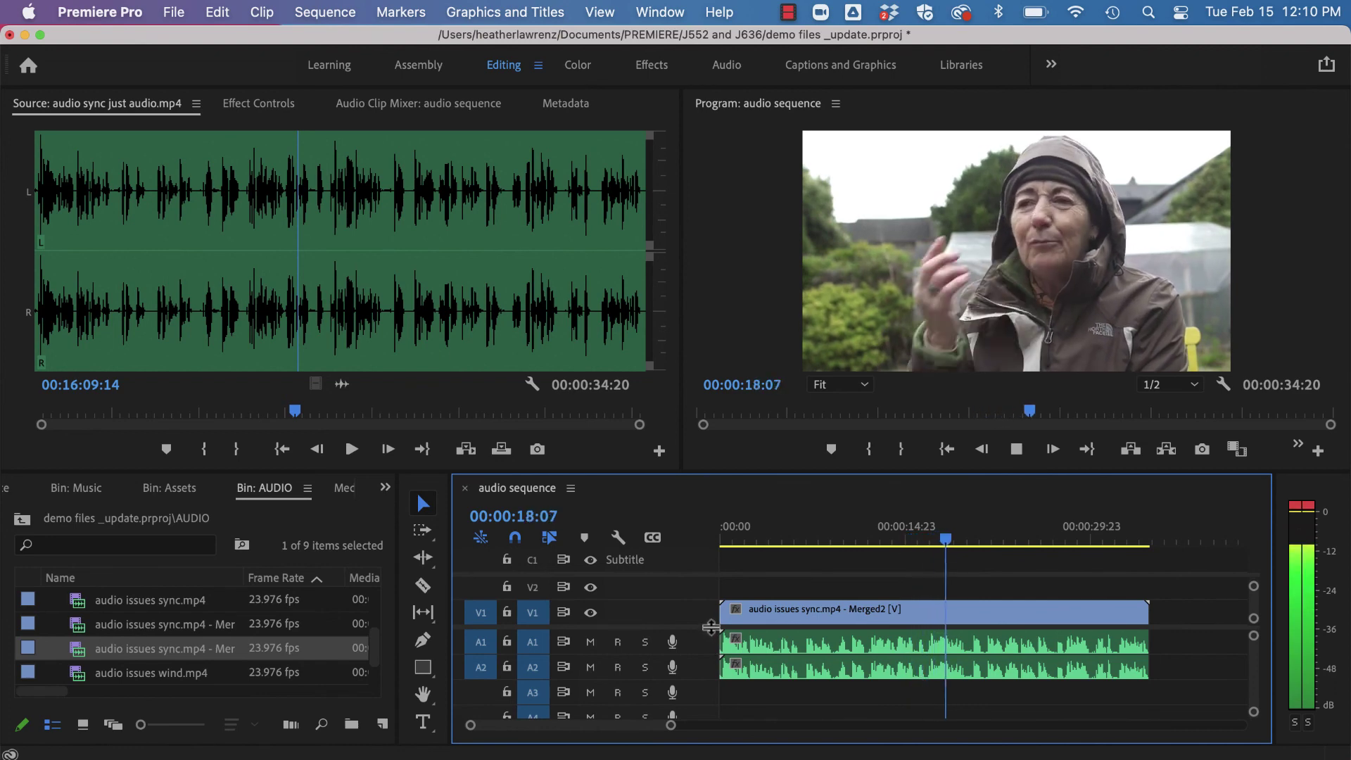
key(space)
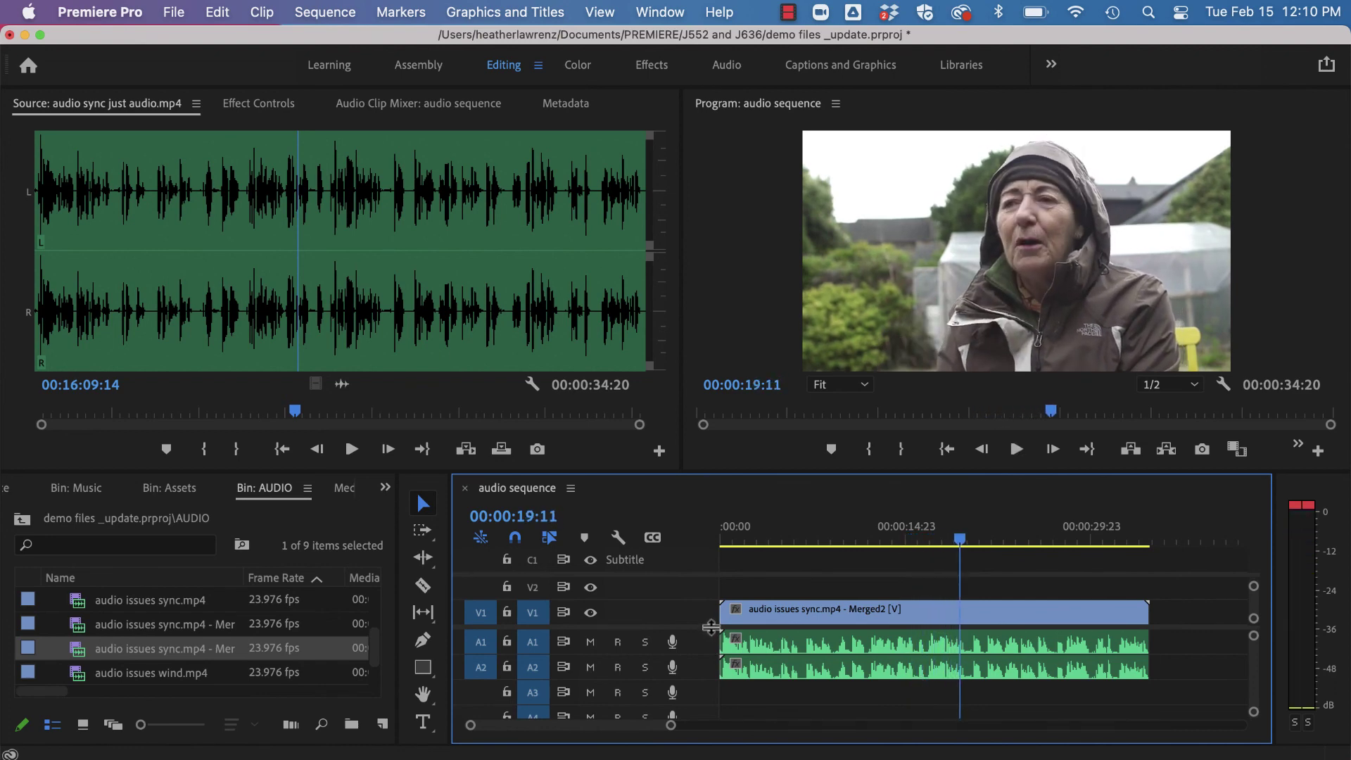